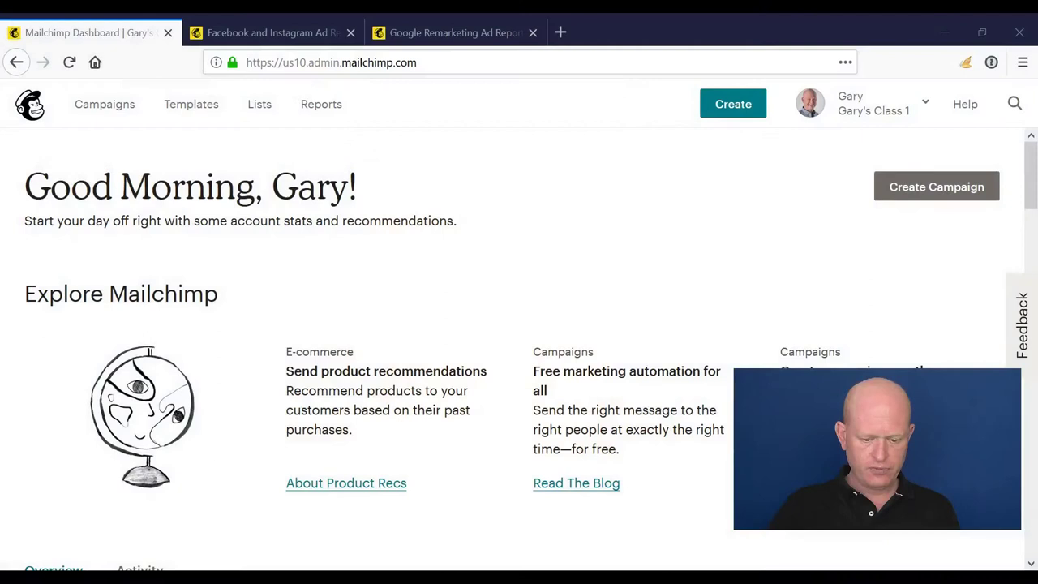
Step: Go to the Reports page showing the single Feb 2019 campaign sent to 20 subscribers
click(319, 110)
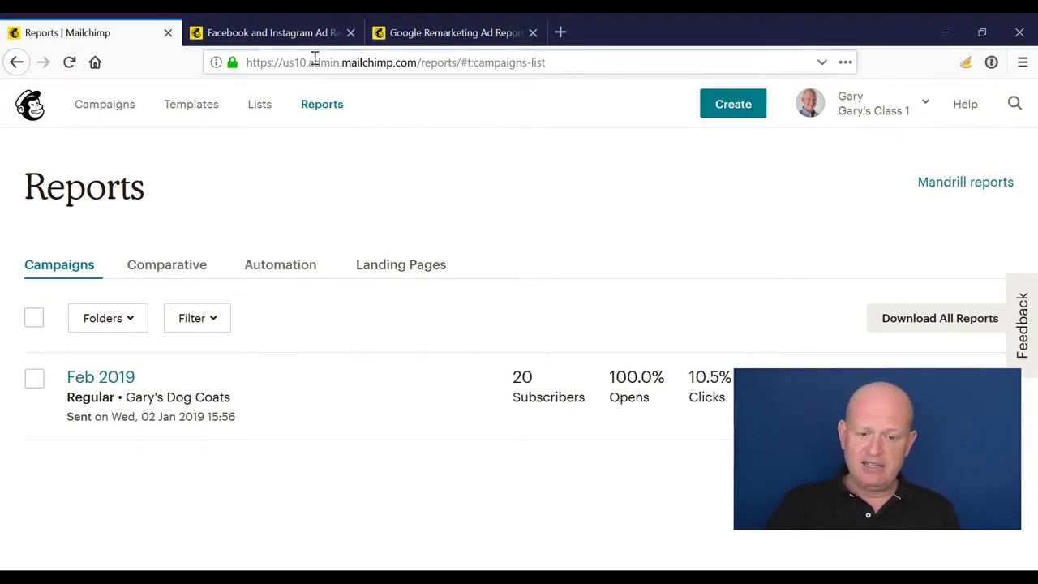
click(302, 39)
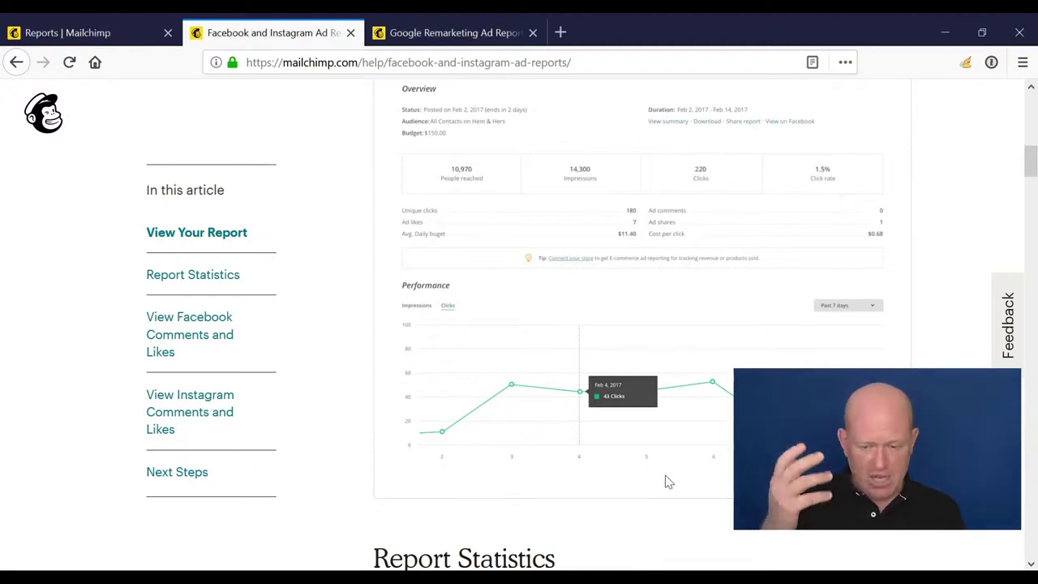
click(433, 33)
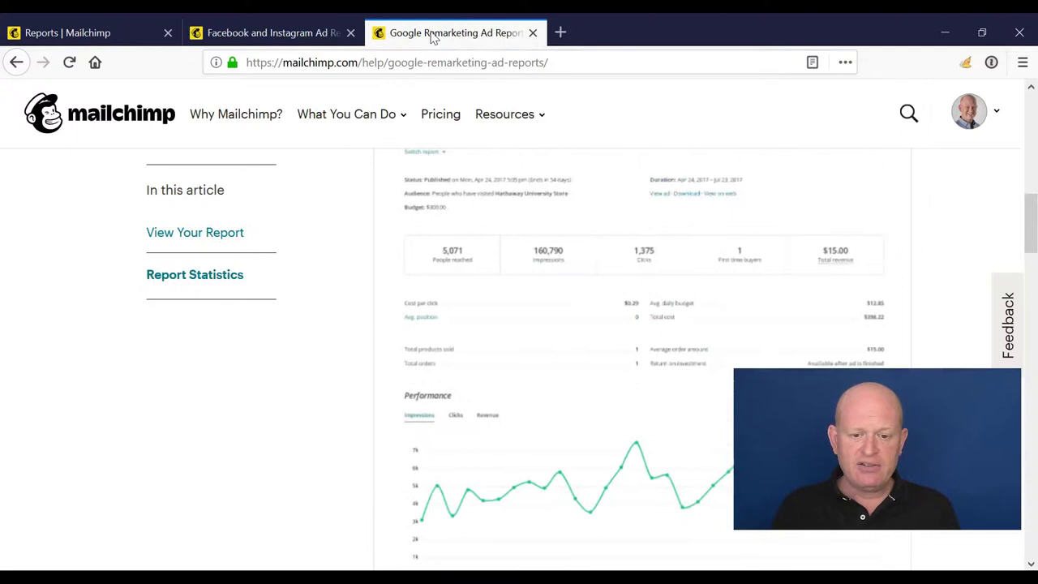
scroll(548, 339, down, 3)
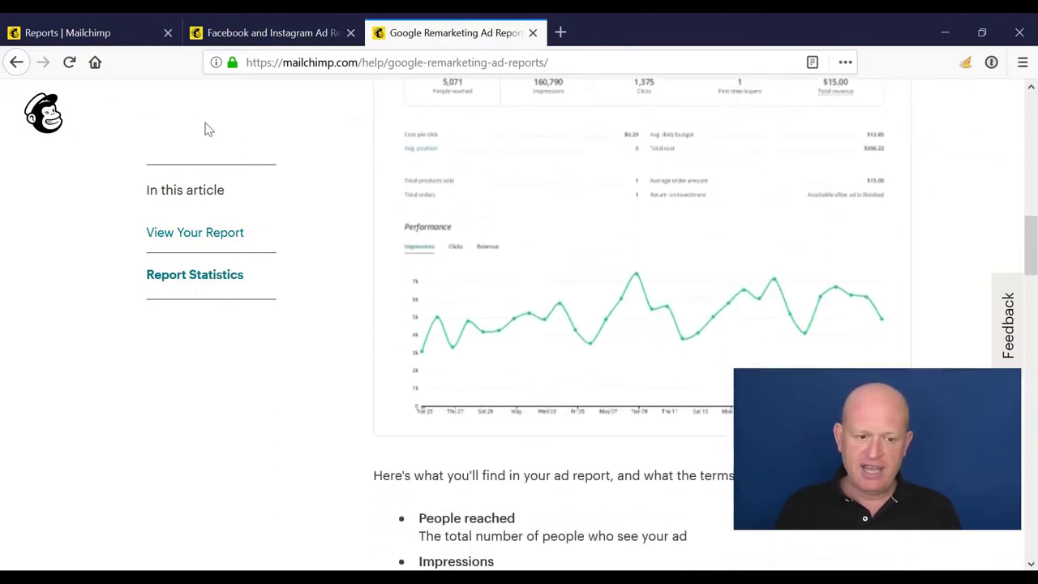
click(99, 29)
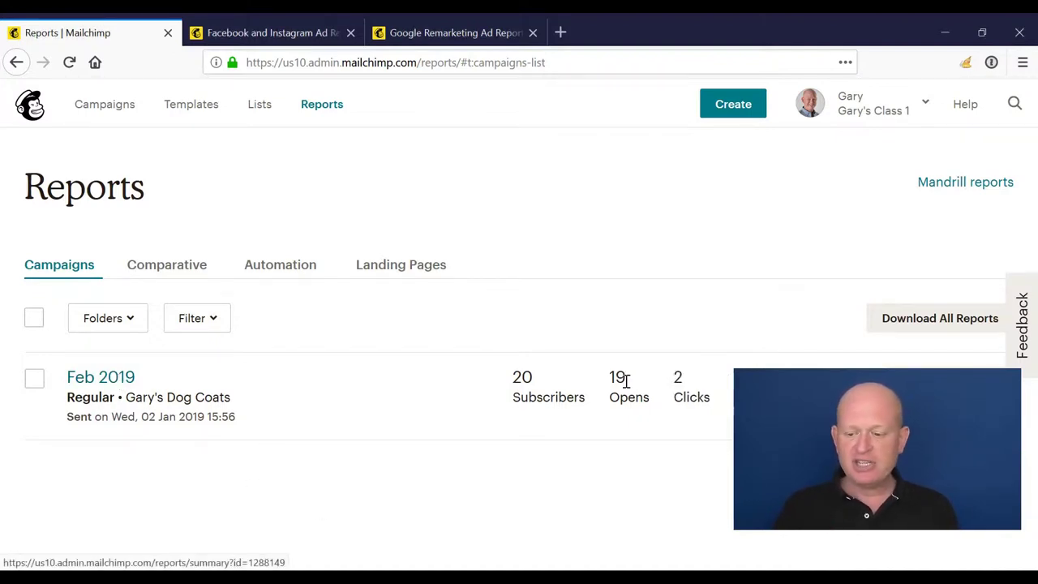
Step: Open the Feb 2019 campaign report: 20 recipients, 100.0% open rate, 10.5% click rate
click(941, 385)
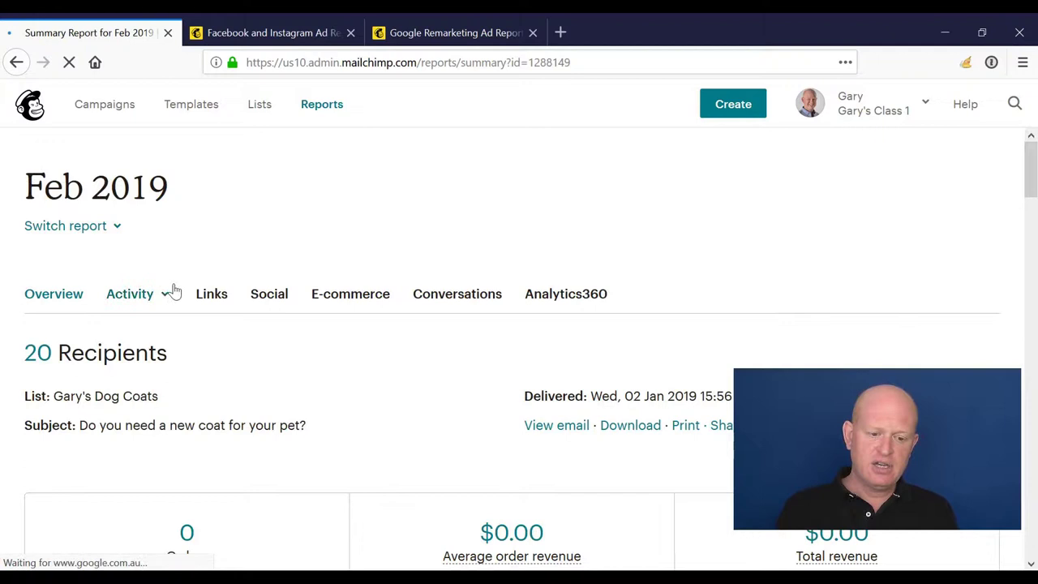
scroll(118, 267, down, 2)
scroll(69, 213, up, 2)
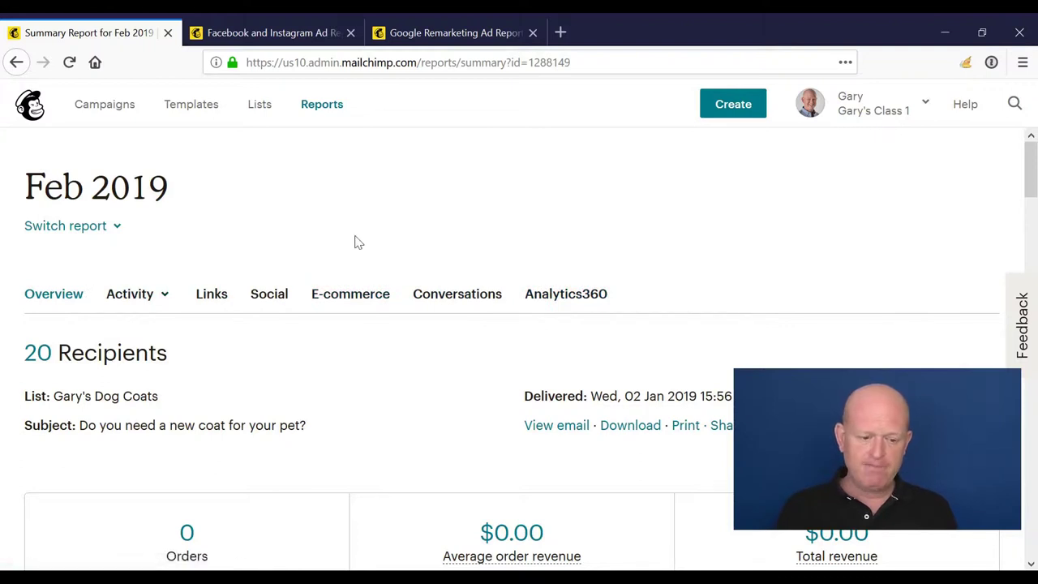
scroll(354, 239, down, 2)
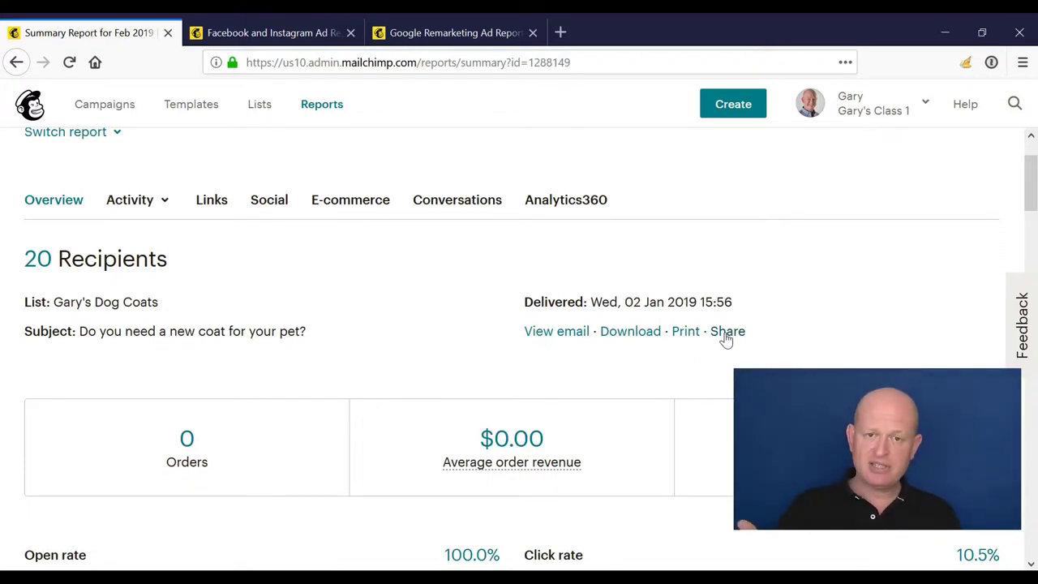
scroll(430, 331, down, 2)
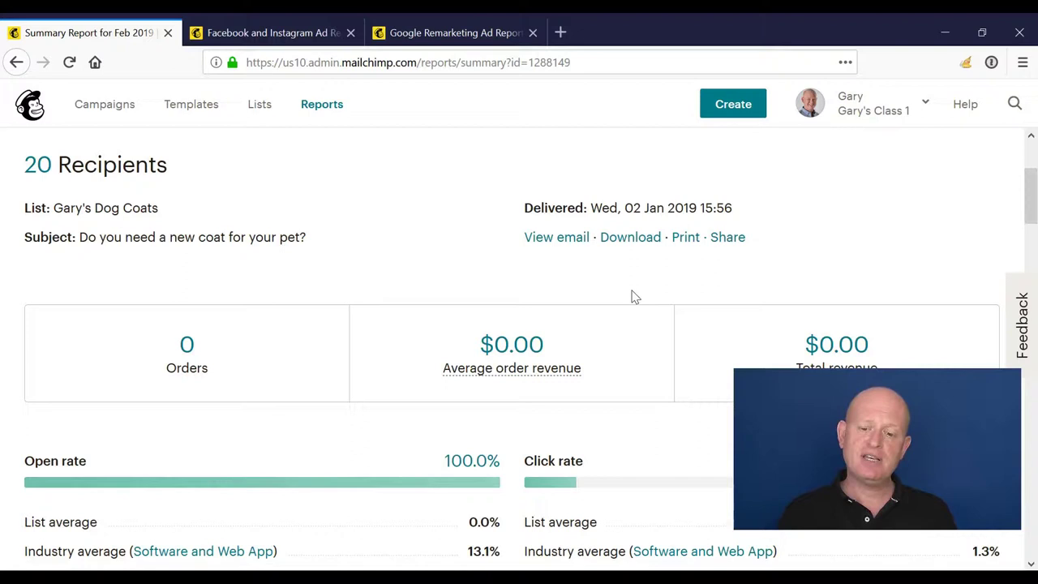
scroll(634, 297, down, 4)
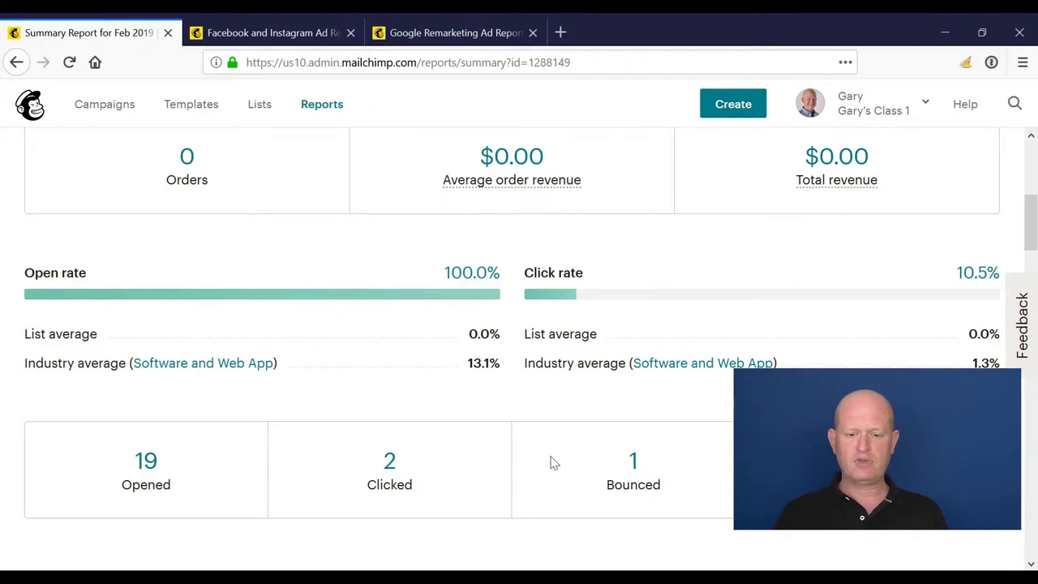
scroll(503, 406, down, 1)
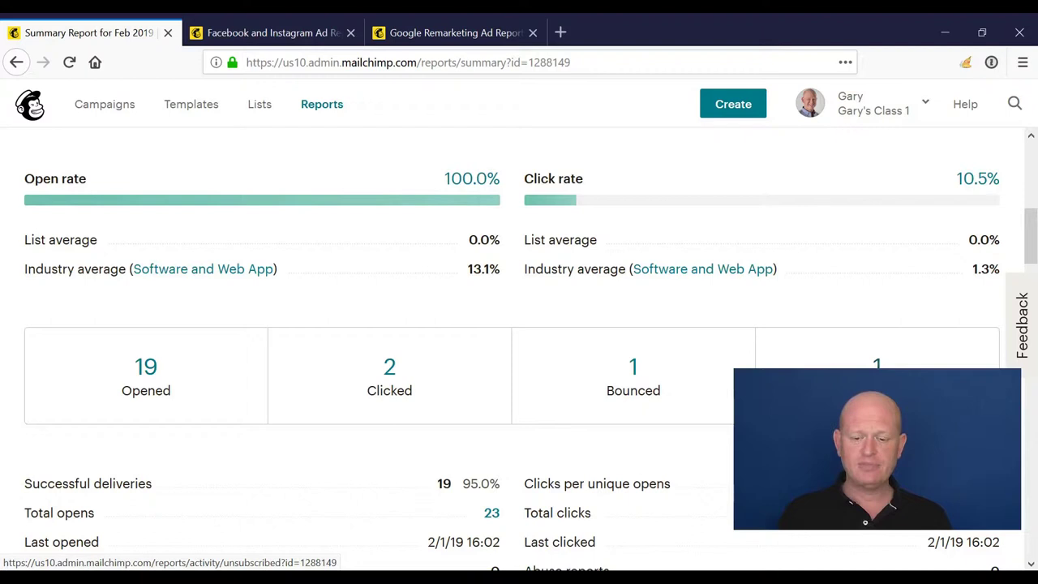
Step: Review the Feb 2019 Bounced activity: 1 hard bounce (5.0% of 20), 0 soft bounces
click(634, 369)
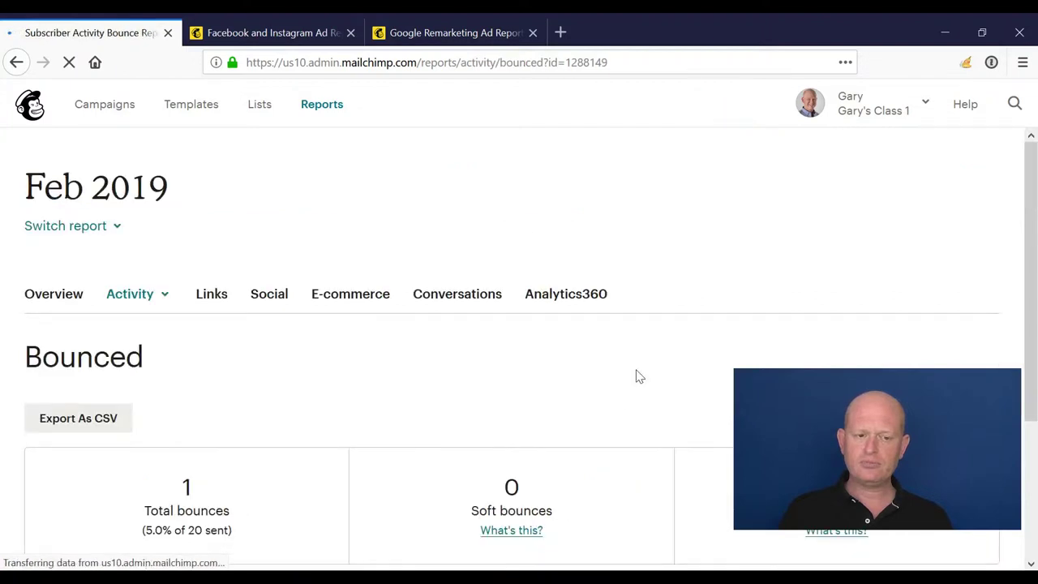
scroll(638, 376, down, 2)
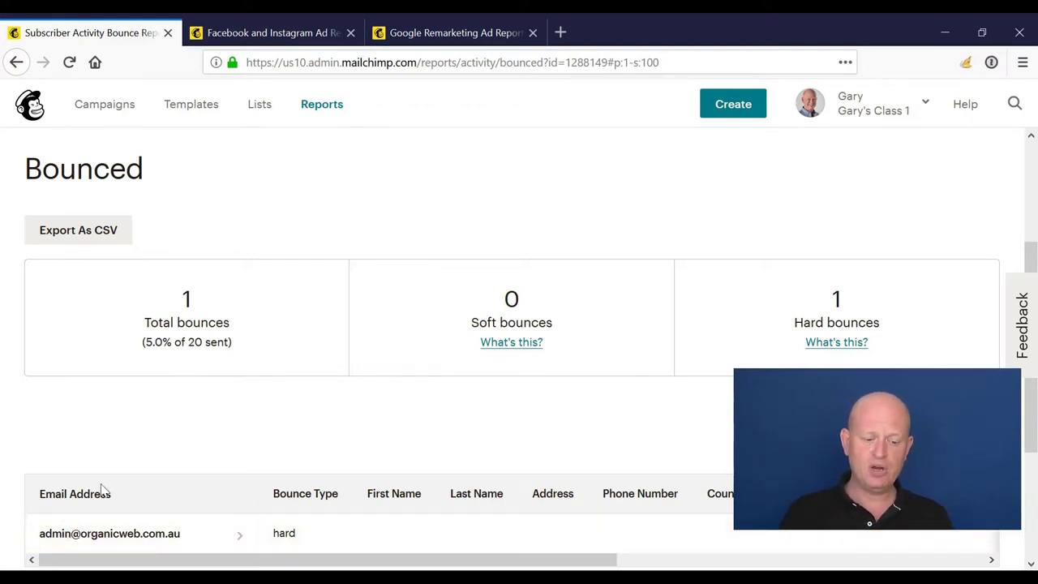
scroll(114, 487, down, 2)
scroll(124, 485, down, 3)
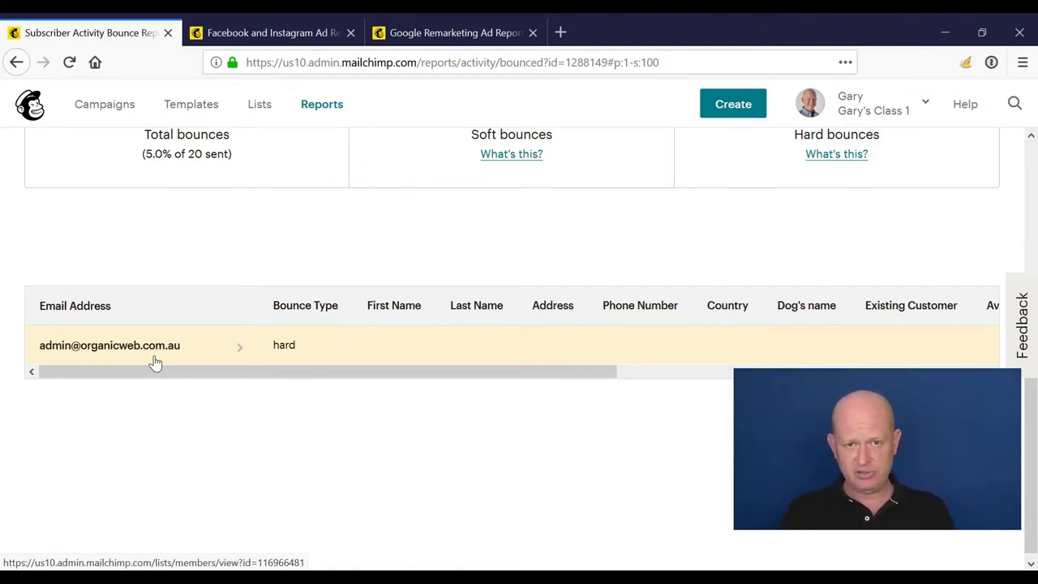
scroll(156, 362, up, 5)
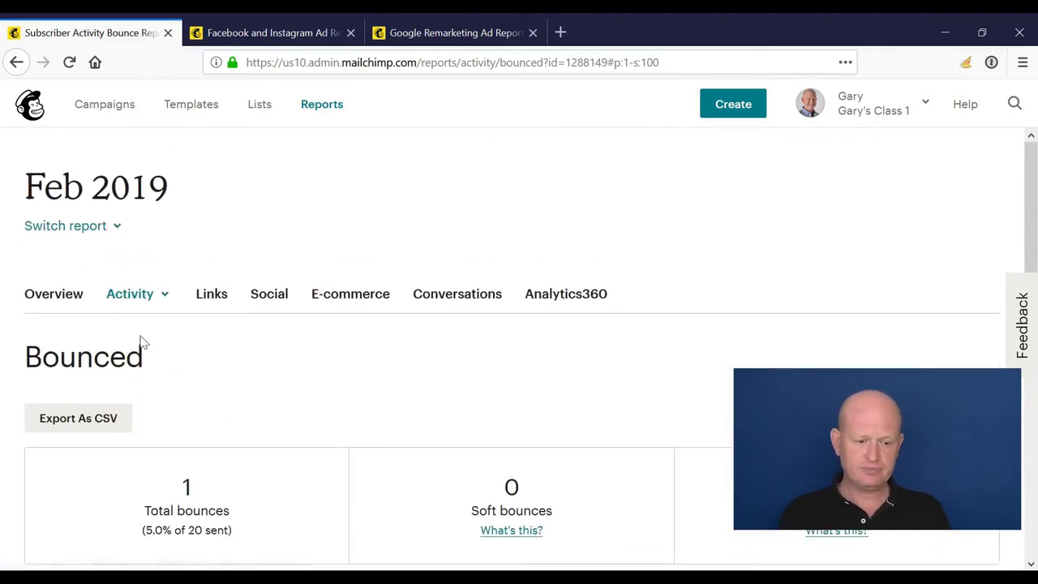
Step: Return to the Feb 2019 Overview and highlight the Abuse reports line in the delivery stats
click(47, 292)
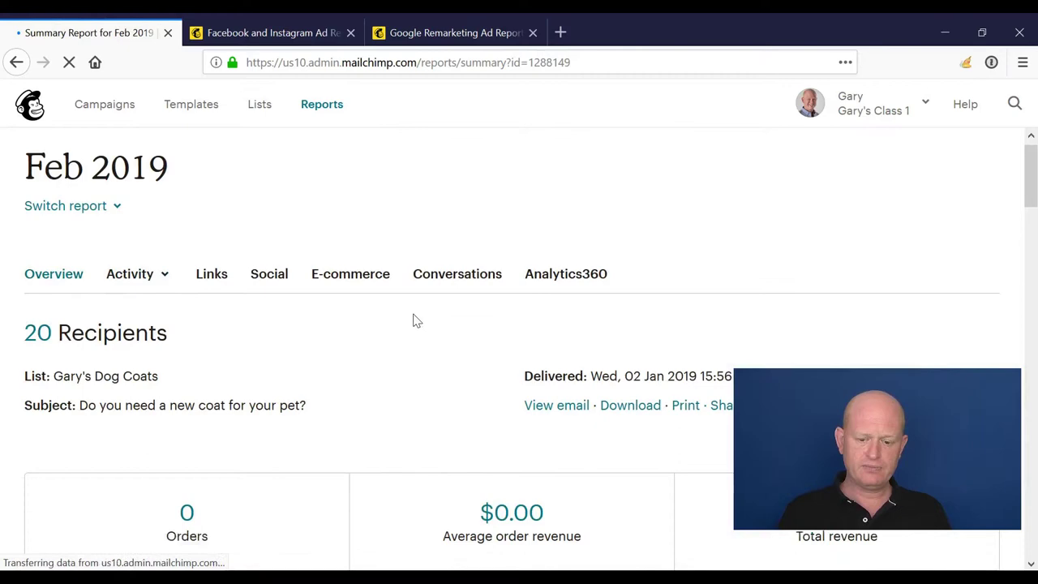
scroll(415, 321, down, 5)
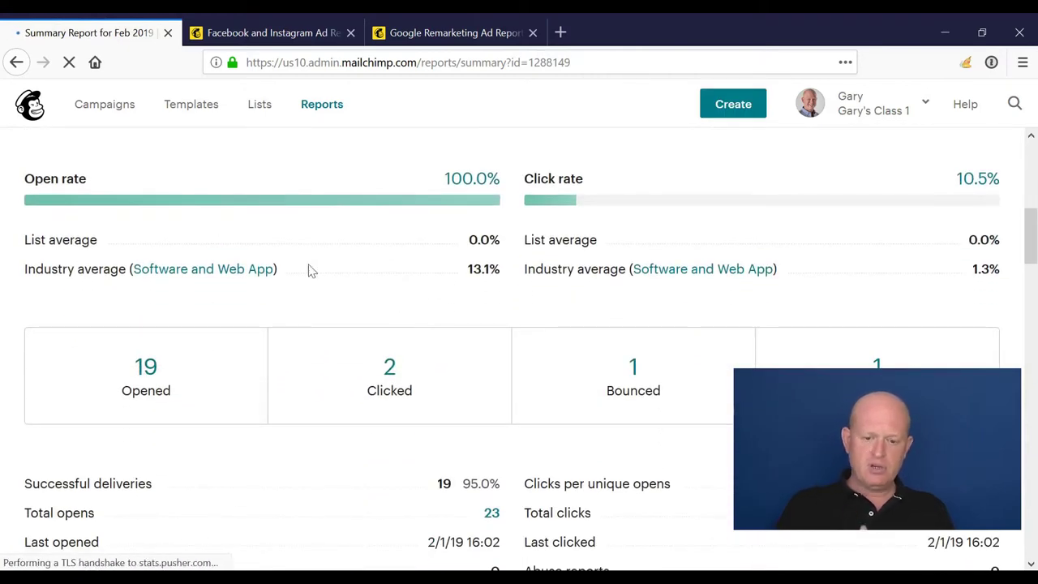
scroll(276, 294, down, 4)
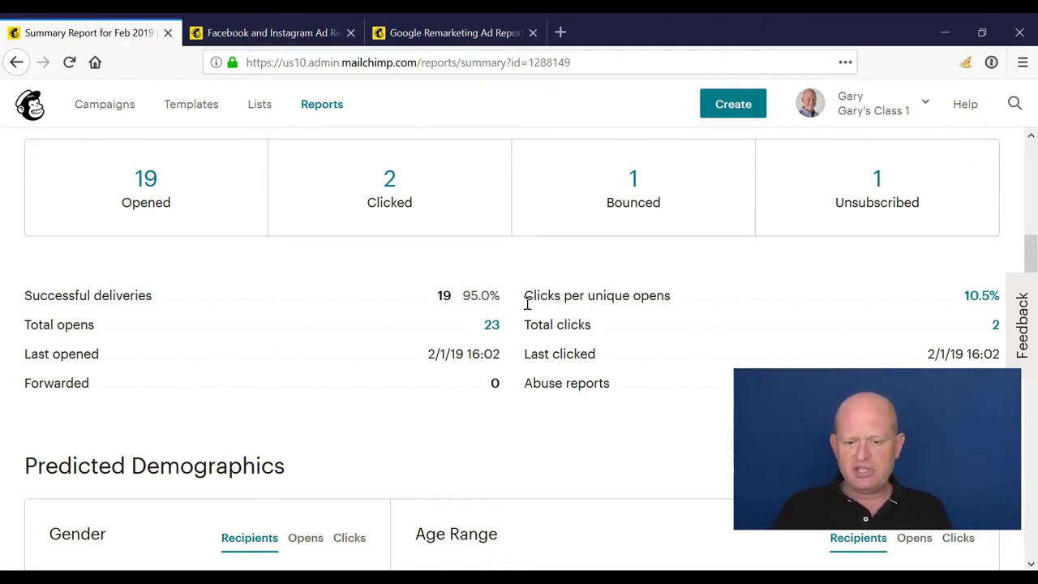
scroll(527, 302, up, 5)
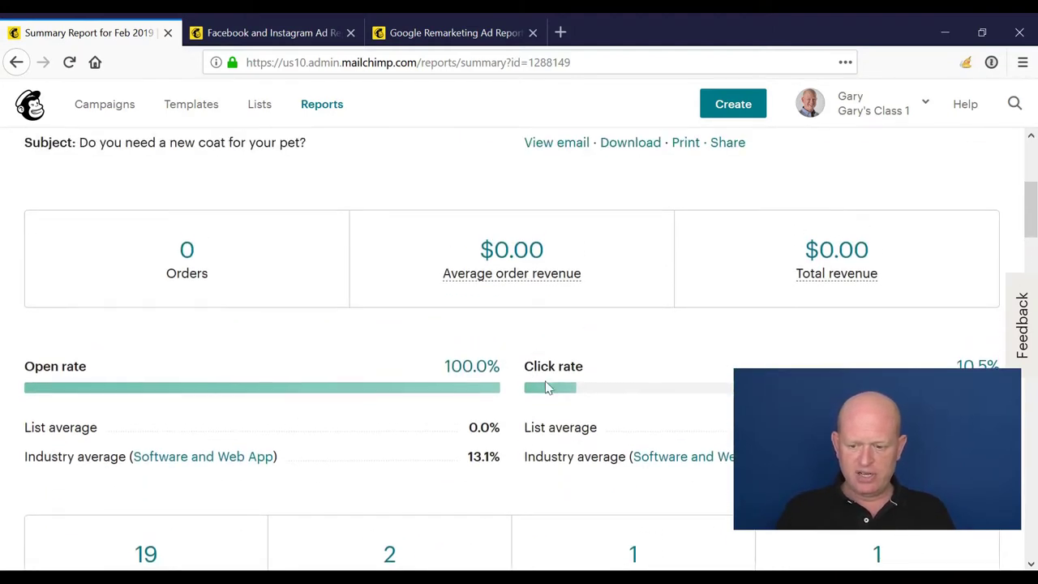
scroll(568, 381, down, 5)
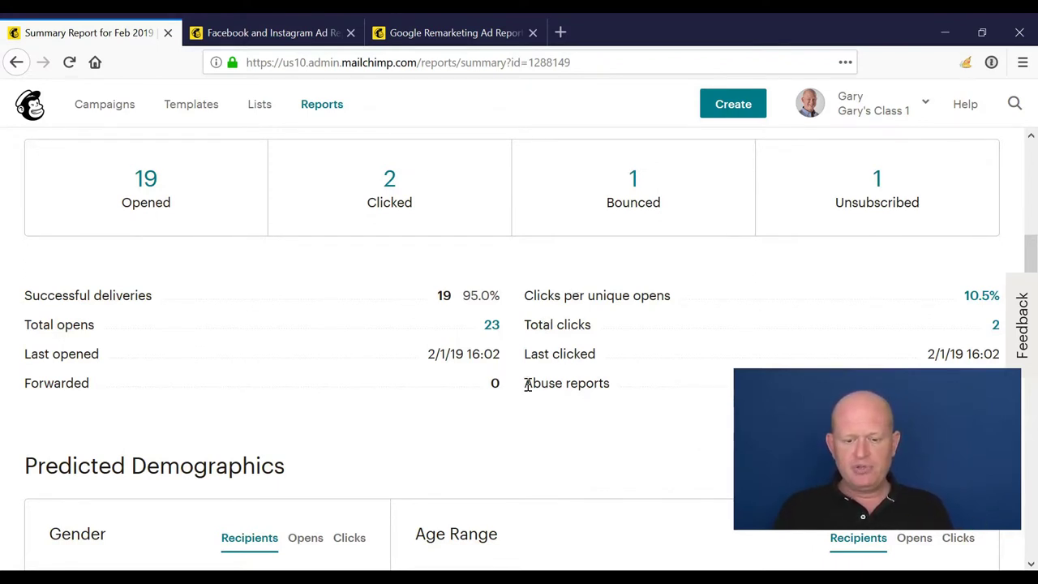
drag(528, 385, 613, 394)
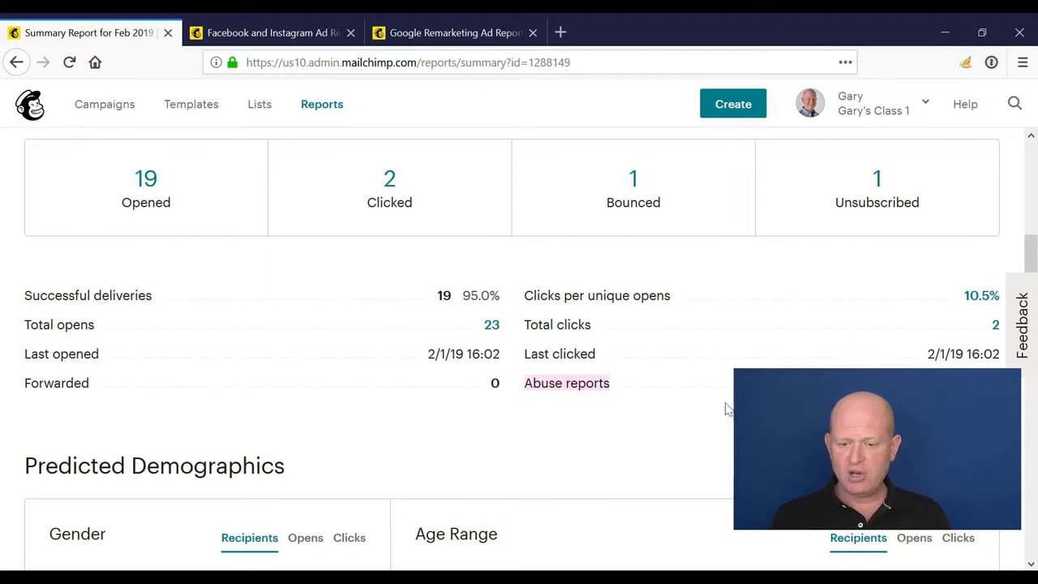
scroll(616, 408, up, 10)
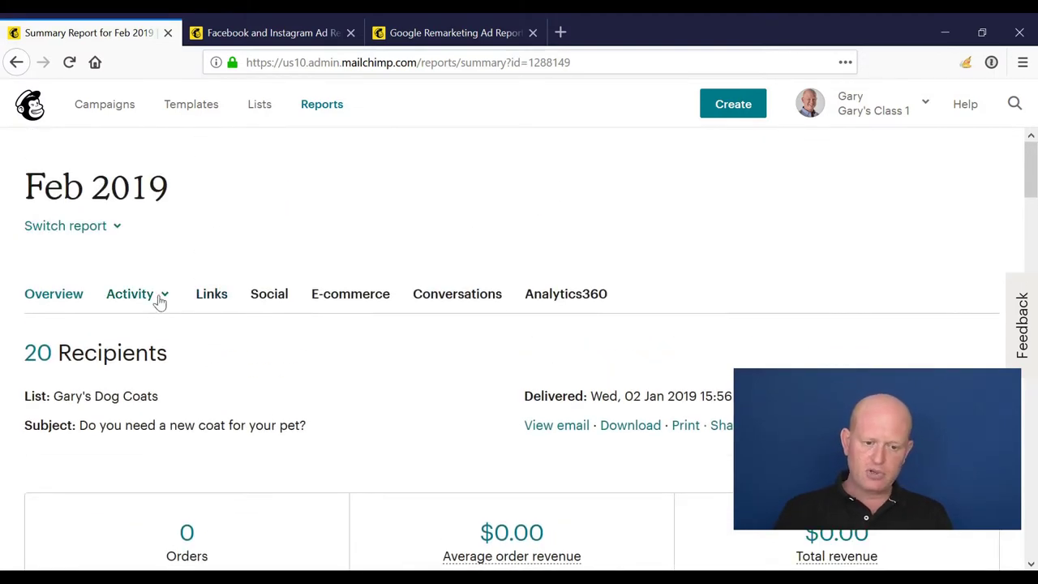
click(169, 297)
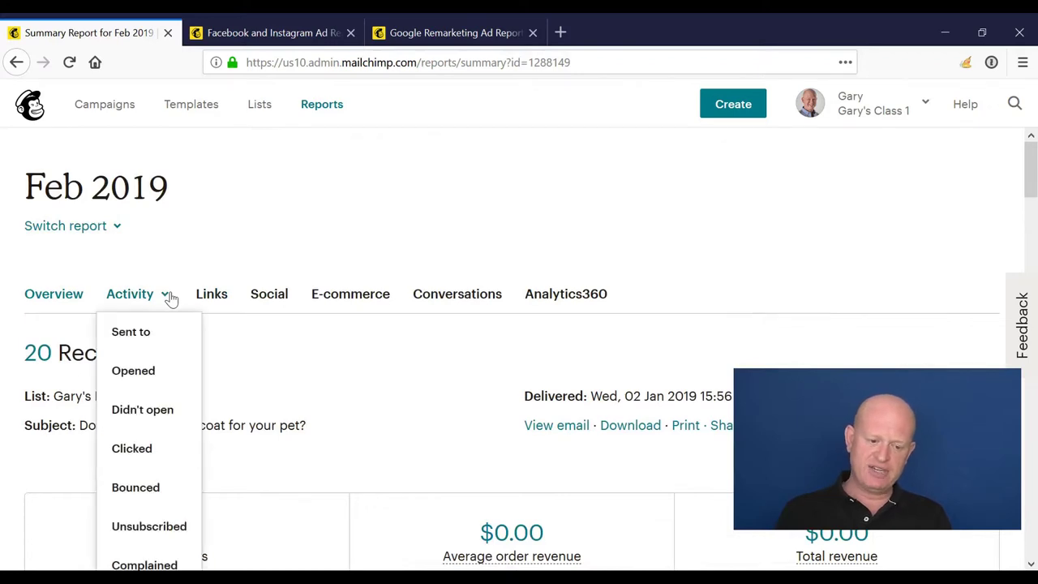
scroll(170, 297, down, 2)
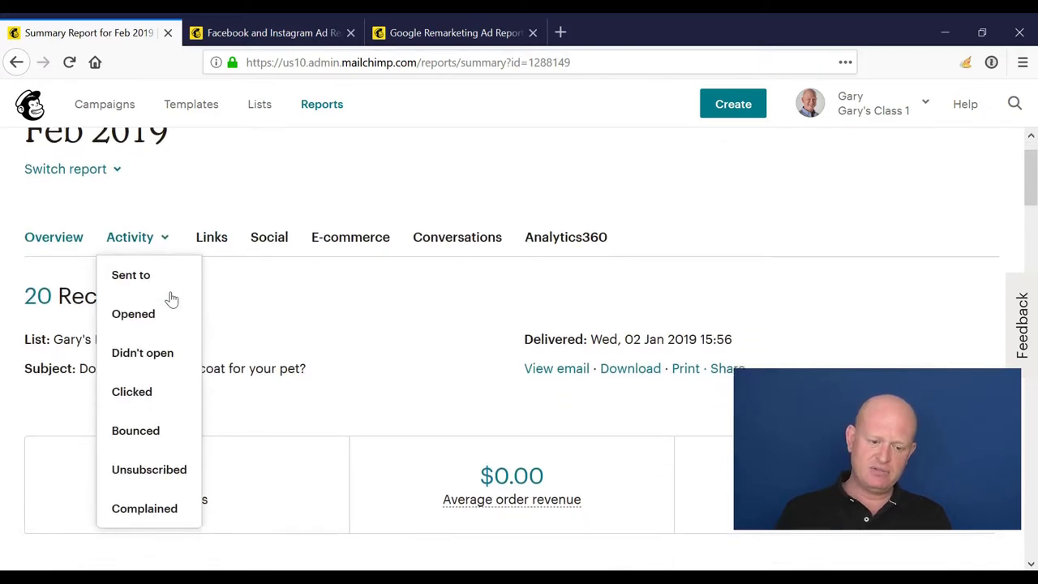
click(332, 359)
scroll(644, 452, down, 6)
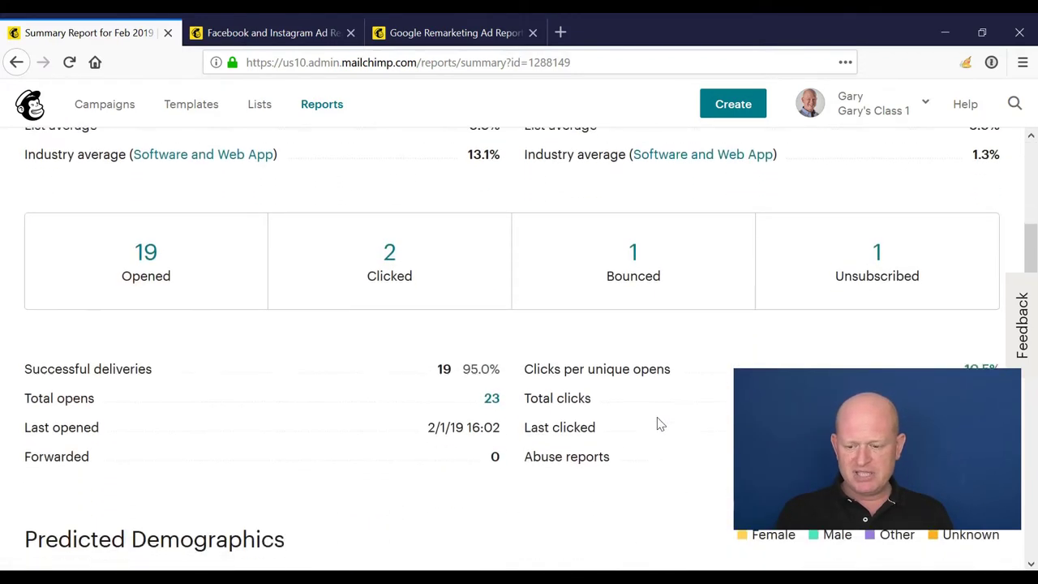
scroll(660, 424, down, 1)
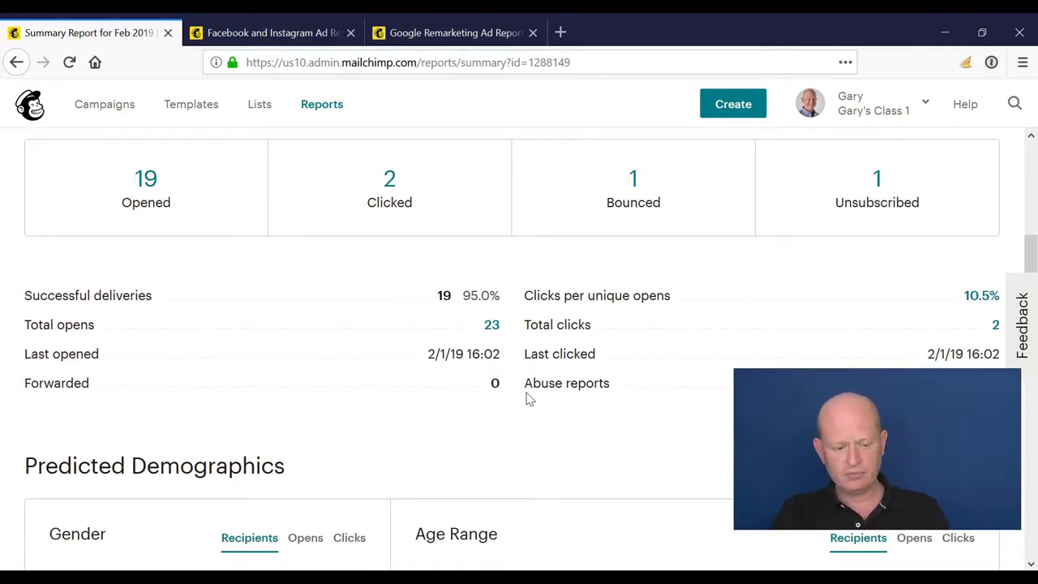
scroll(527, 397, down, 5)
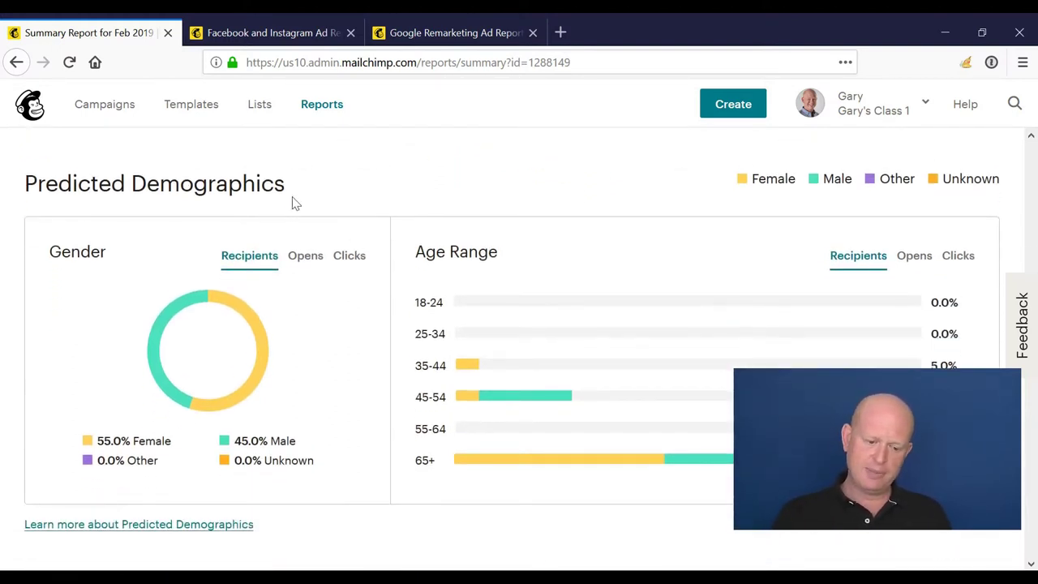
scroll(420, 474, down, 2)
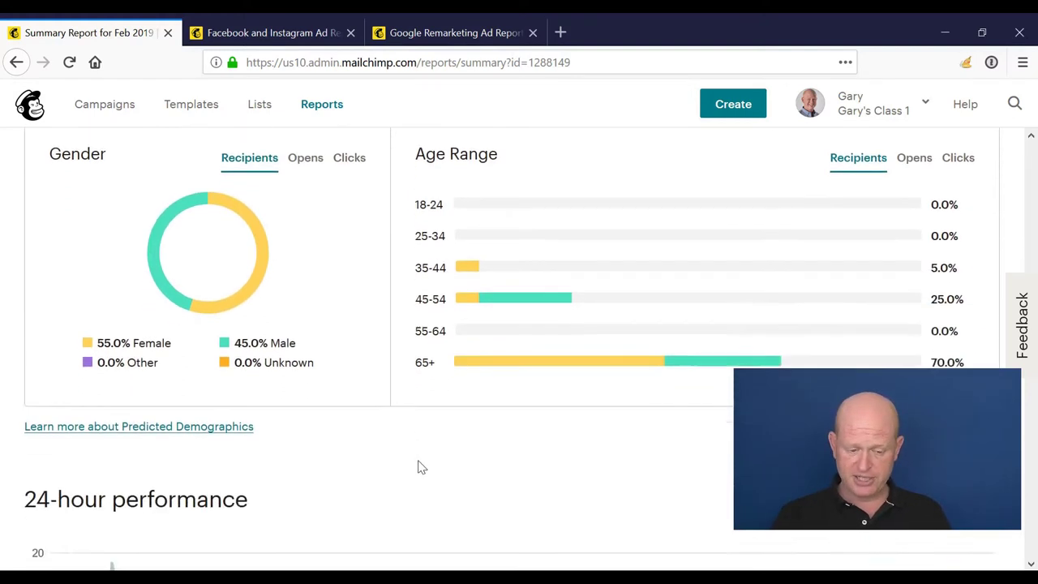
scroll(419, 468, down, 4)
scroll(364, 331, down, 4)
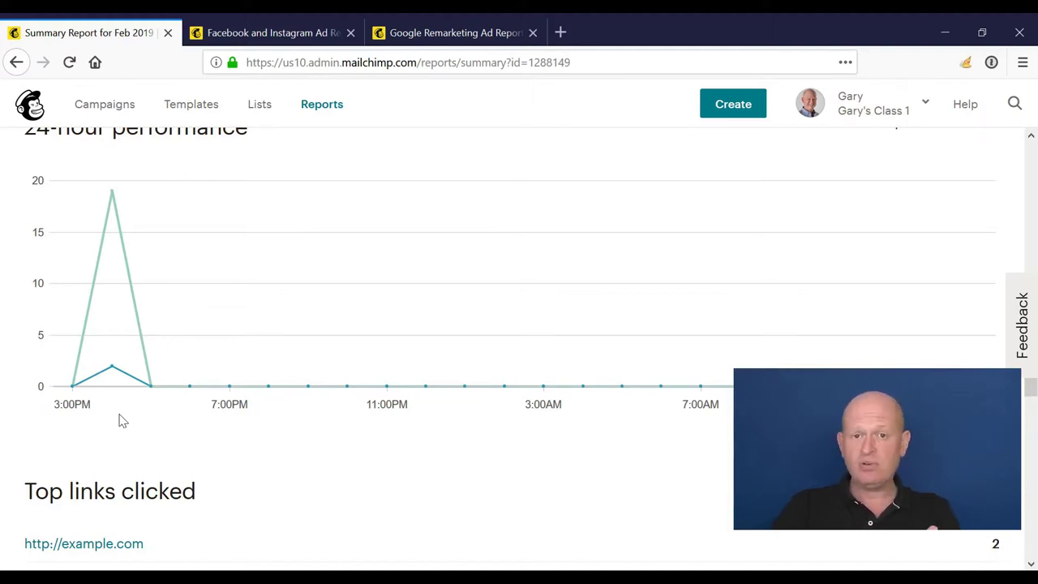
scroll(119, 420, up, 2)
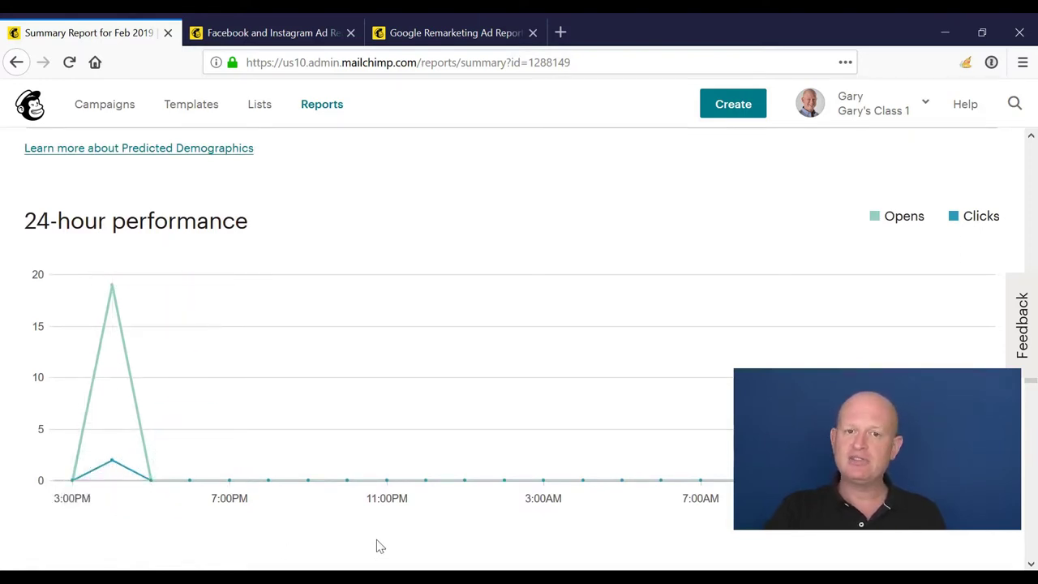
scroll(379, 546, down, 7)
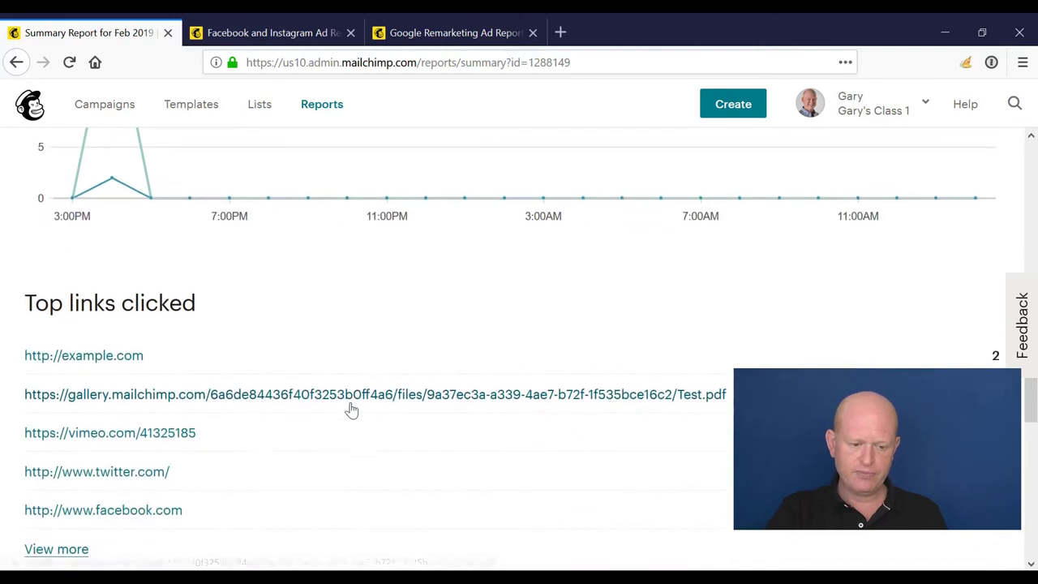
scroll(324, 341, down, 1)
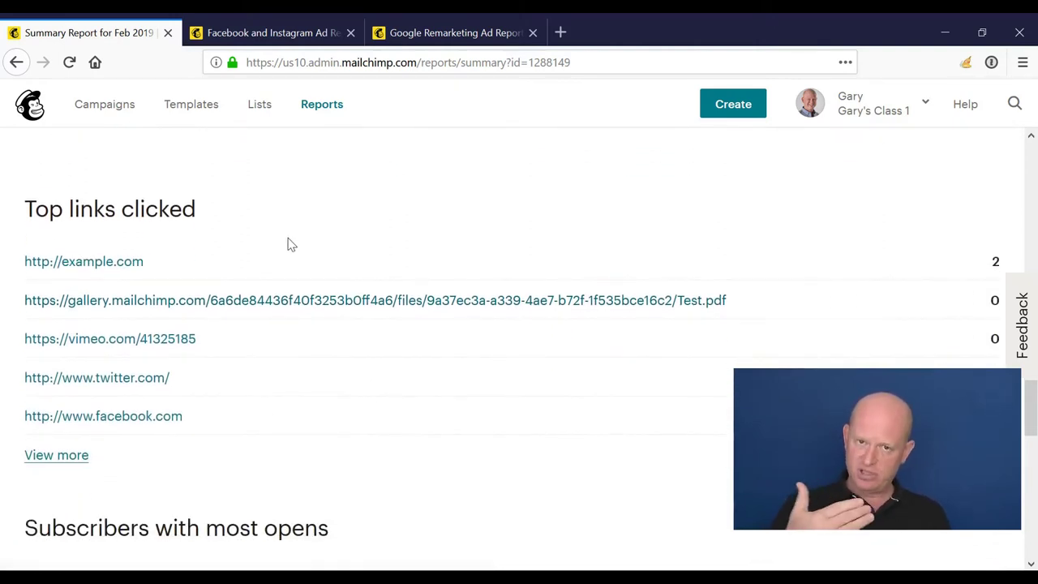
scroll(290, 244, down, 8)
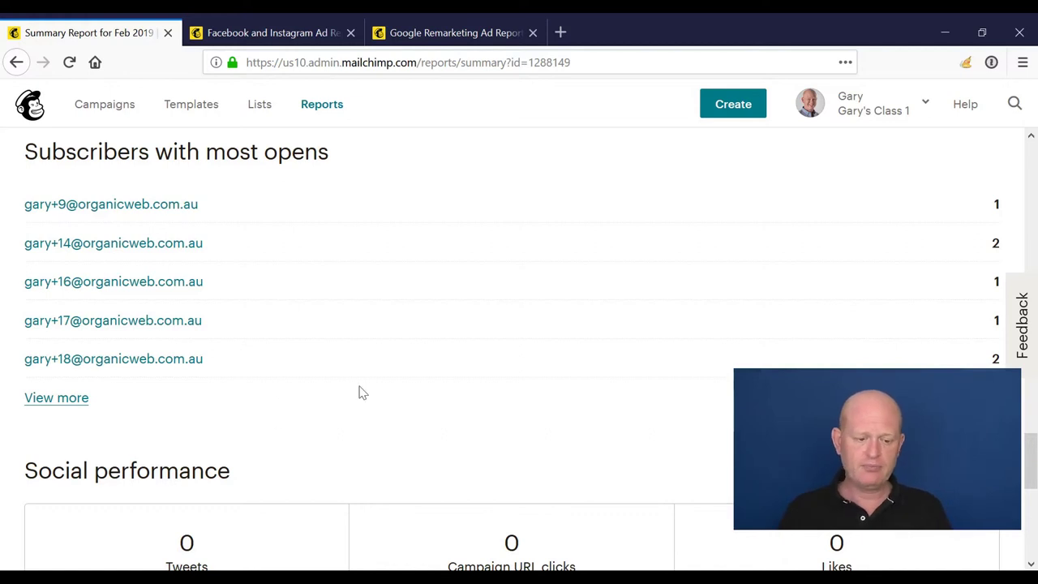
scroll(316, 360, down, 2)
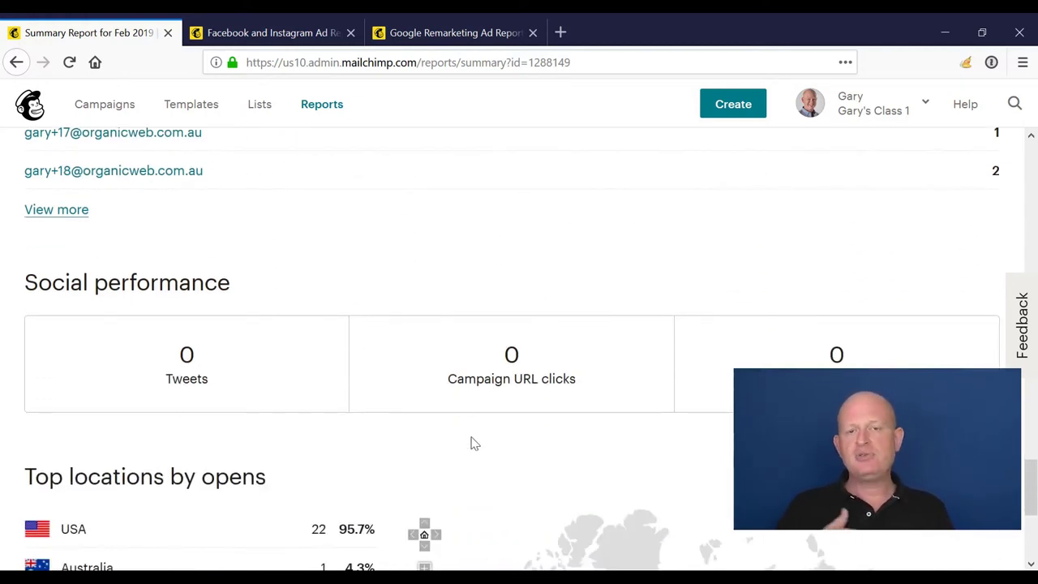
scroll(476, 450, down, 3)
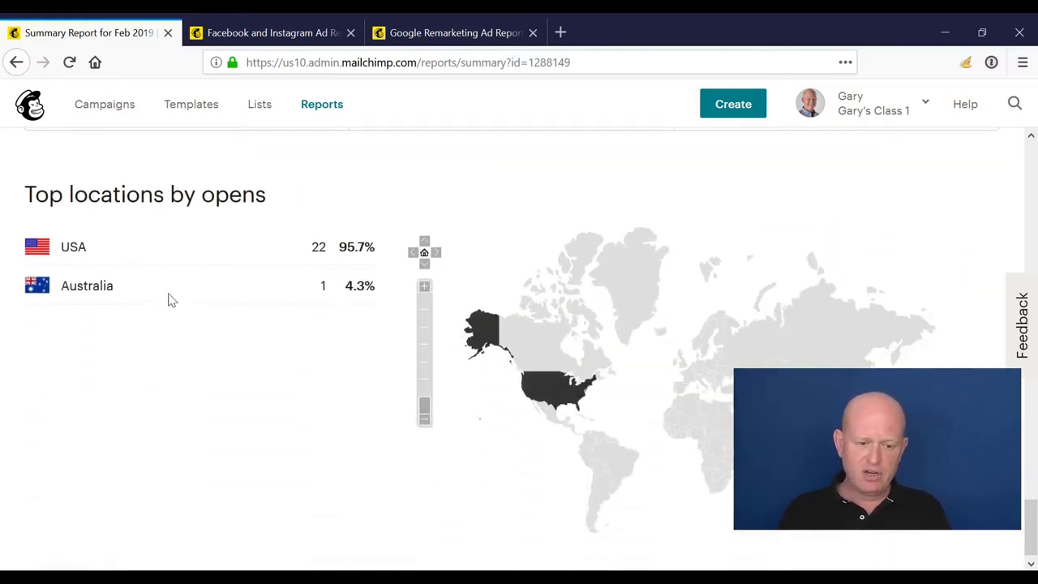
scroll(206, 241, down, 1)
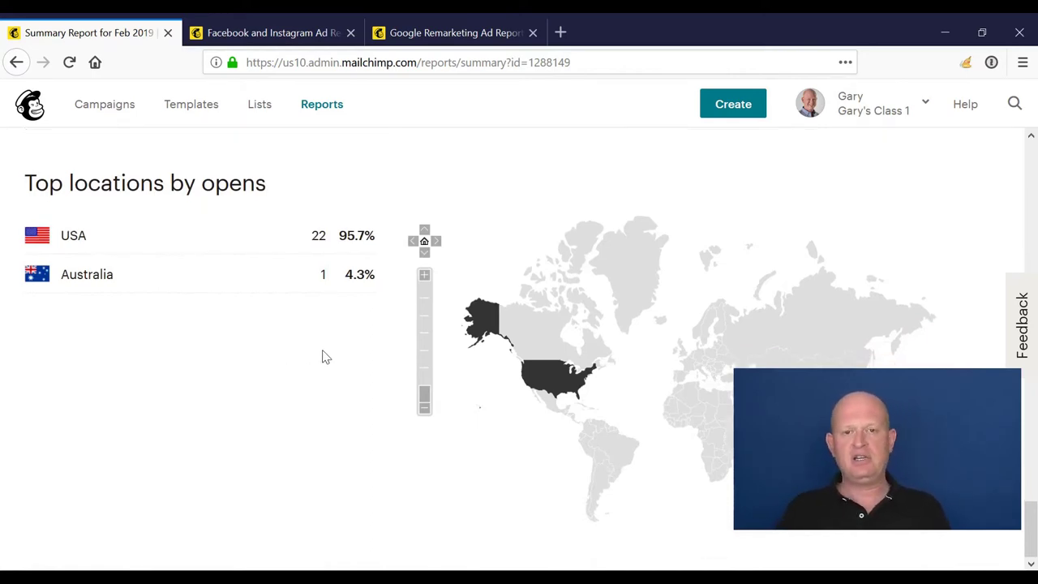
scroll(326, 357, up, 15)
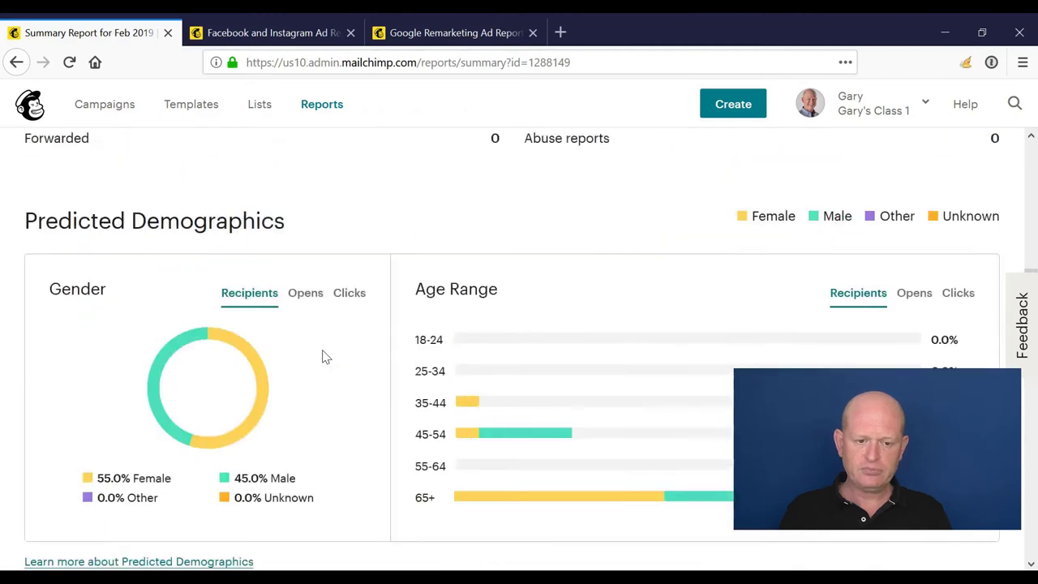
scroll(325, 357, up, 5)
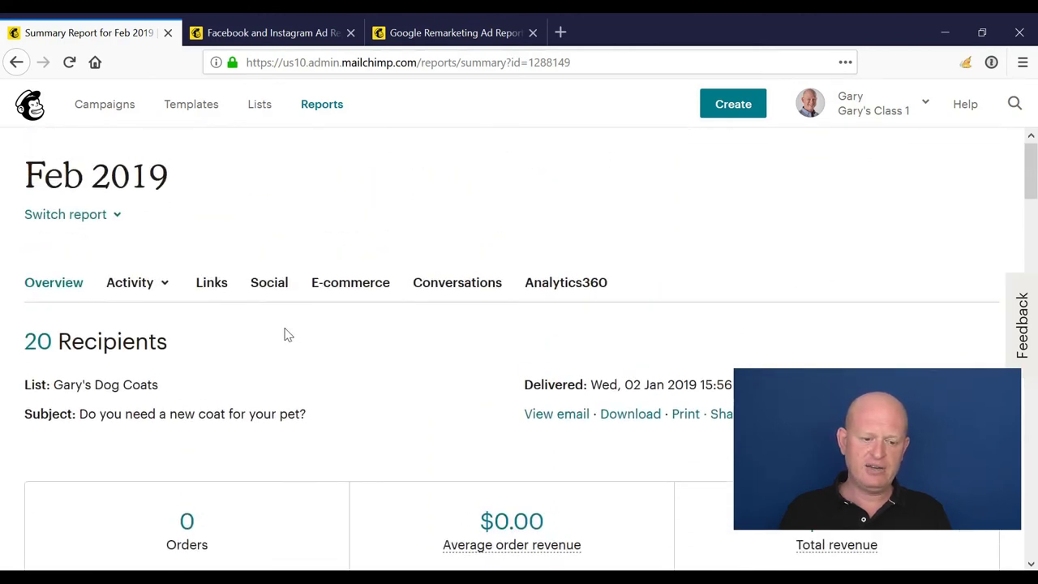
Step: Browse the Activity breakdown options and switch to the Feb 2019 Links report
scroll(162, 260, down, 1)
click(165, 202)
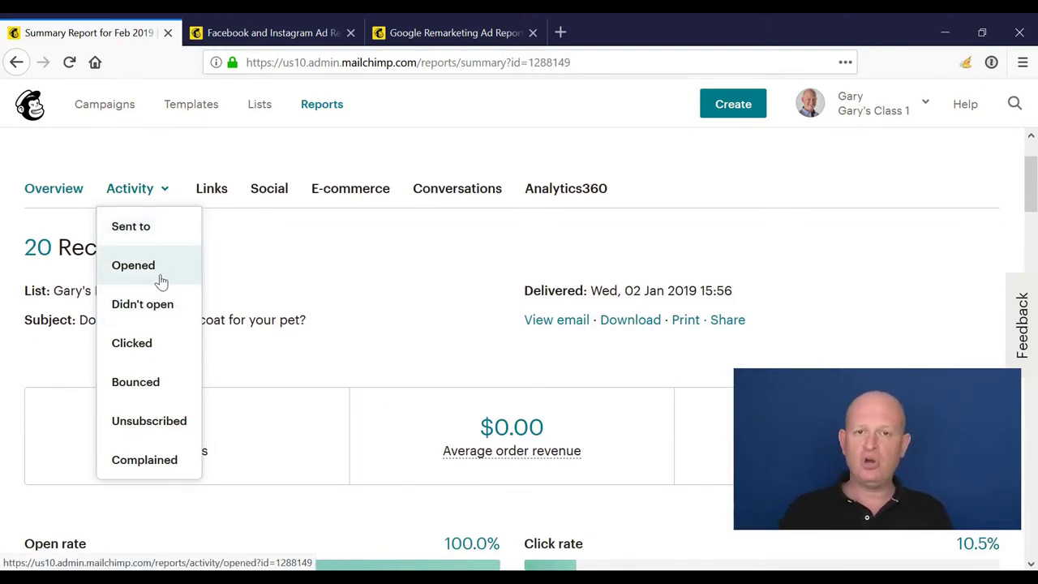
click(211, 201)
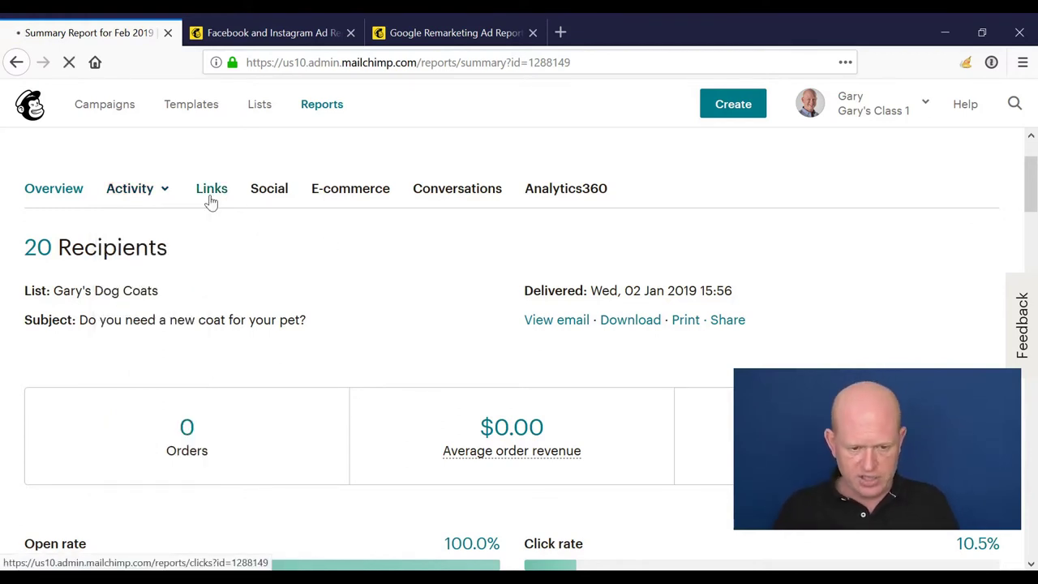
scroll(438, 262, down, 2)
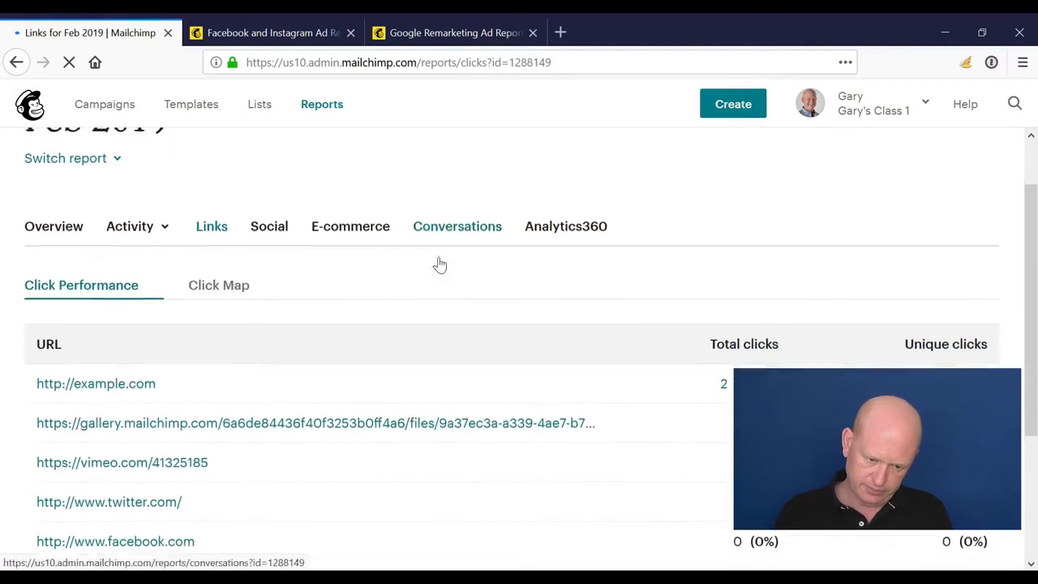
scroll(438, 262, down, 2)
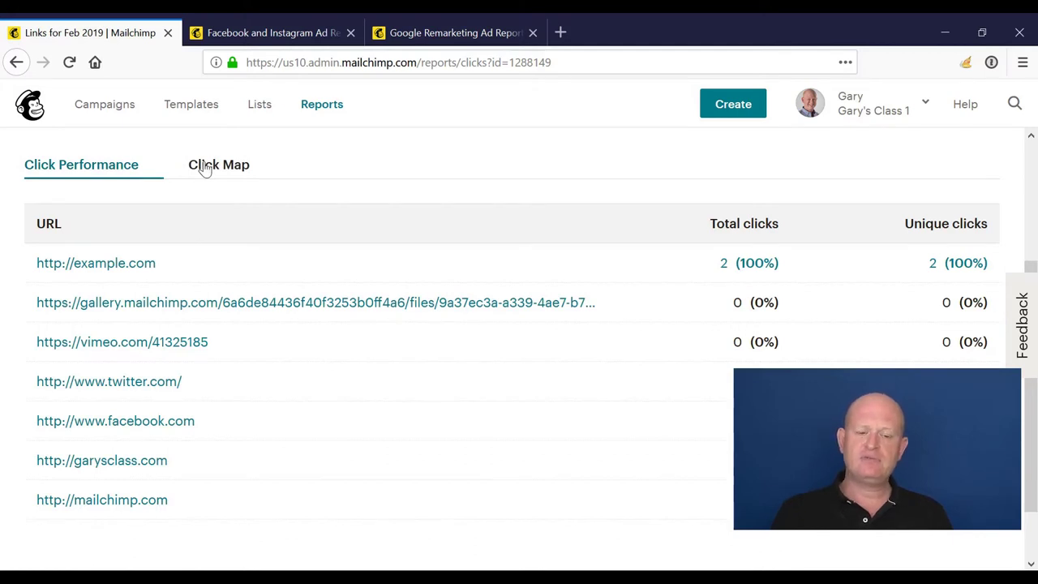
Step: View the Feb 2019 click map: Read More at 100% of clicks, other links 0%
click(205, 167)
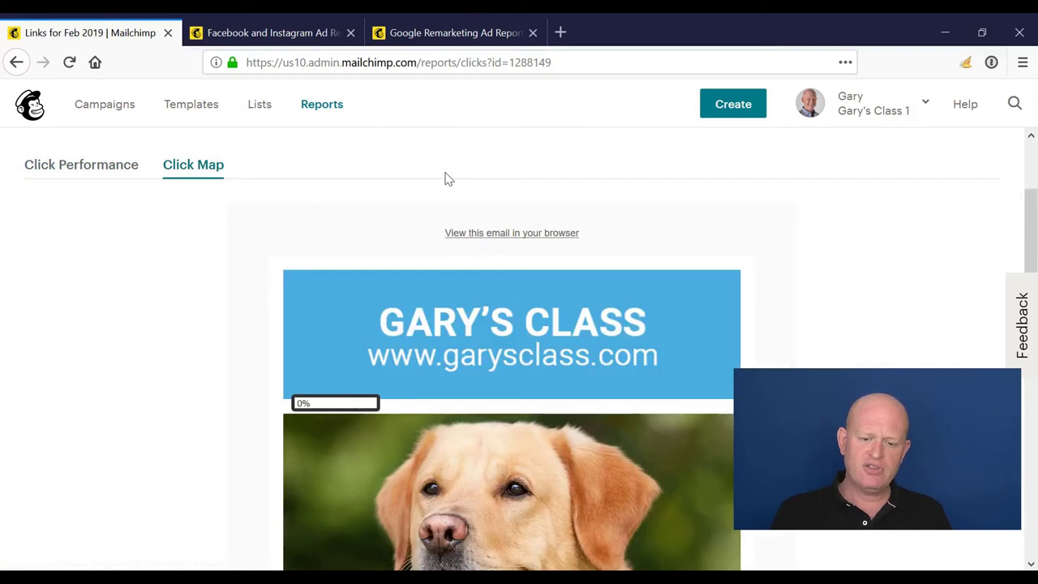
scroll(448, 180, down, 2)
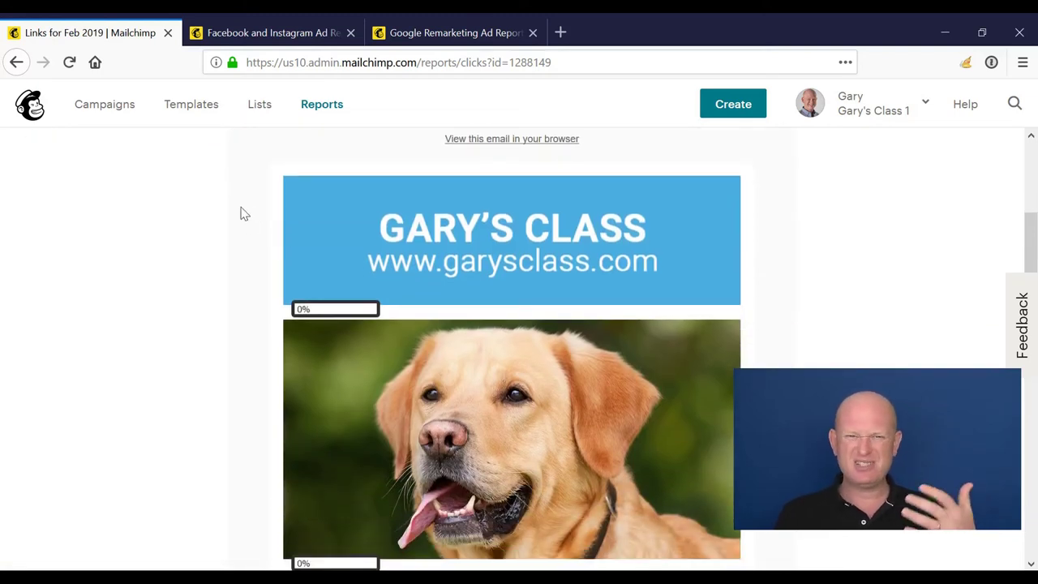
scroll(223, 228, up, 2)
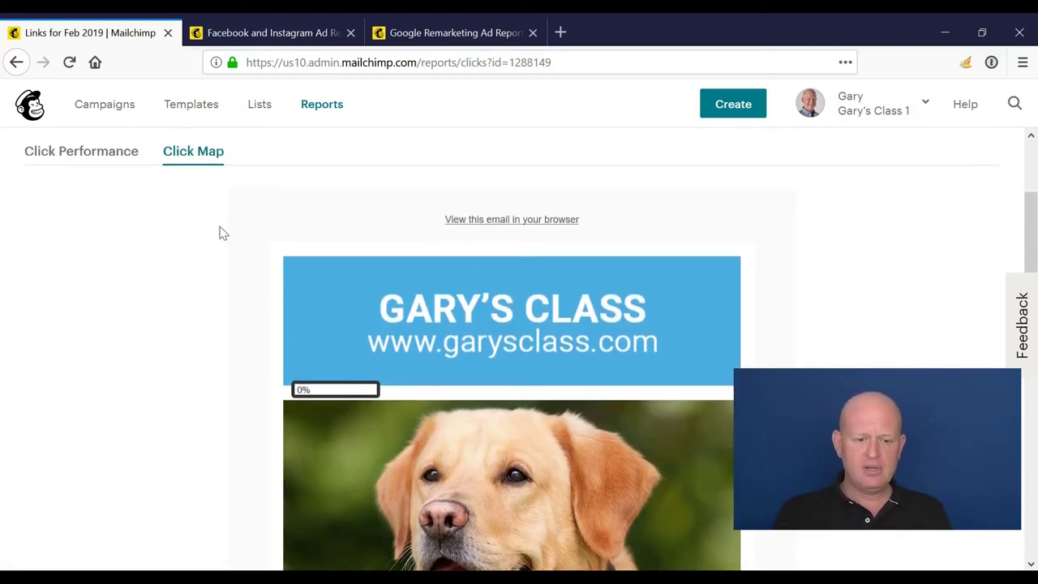
scroll(512, 336, down, 2)
scroll(666, 359, down, 6)
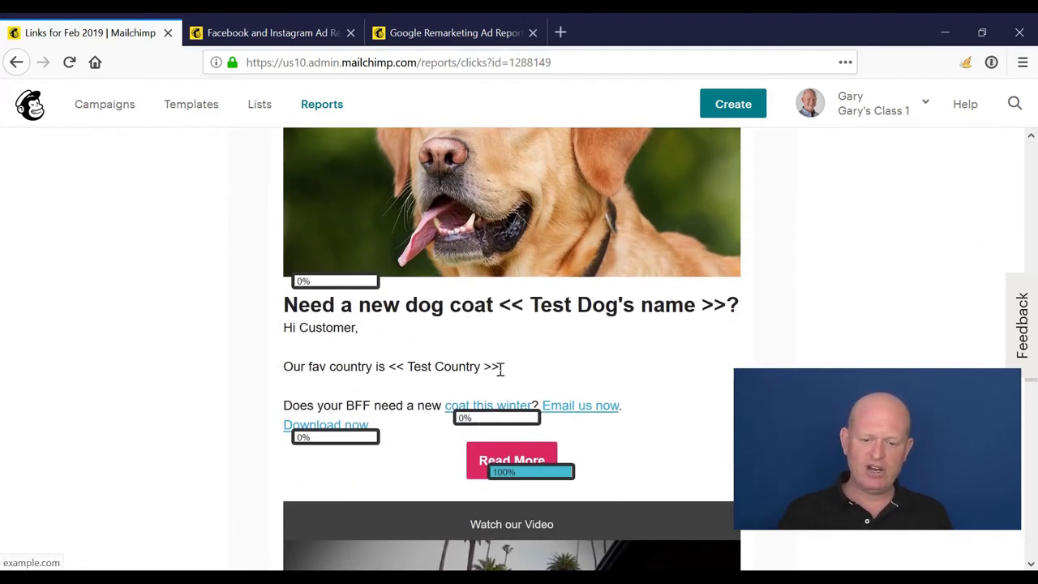
scroll(584, 430, down, 2)
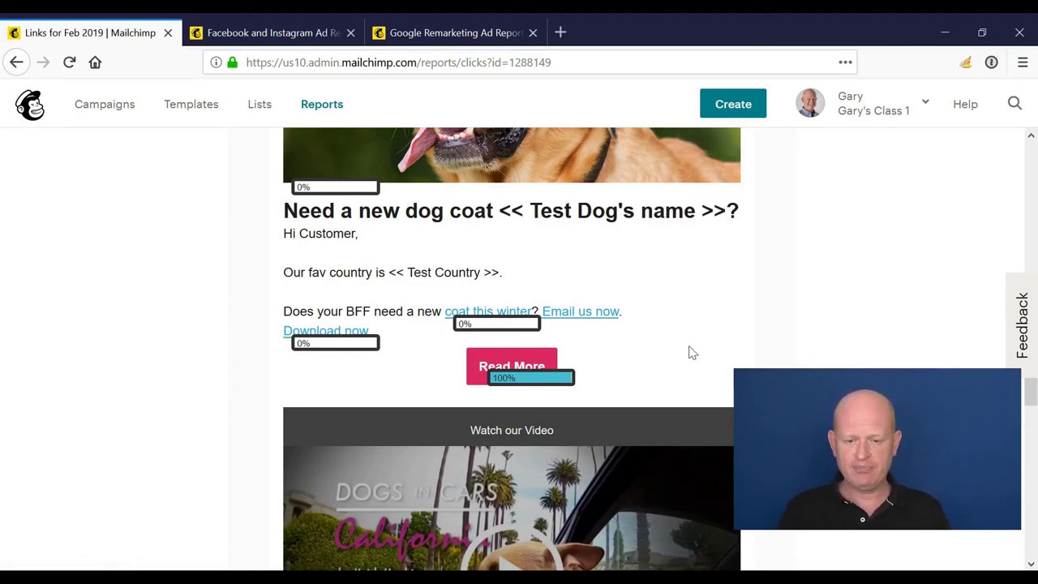
scroll(693, 353, up, 2)
scroll(696, 357, up, 2)
scroll(696, 359, down, 1)
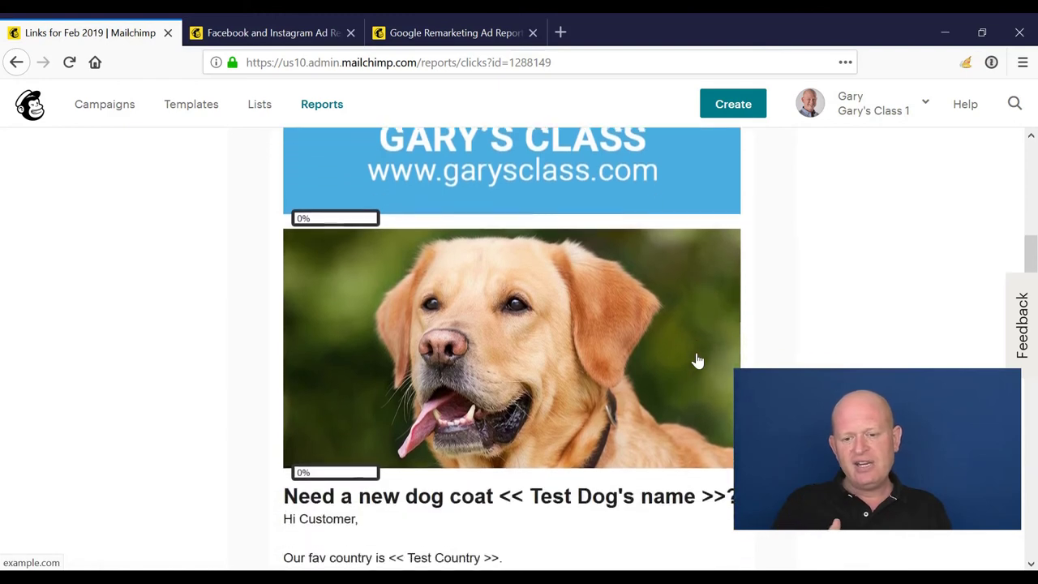
scroll(697, 360, up, 1)
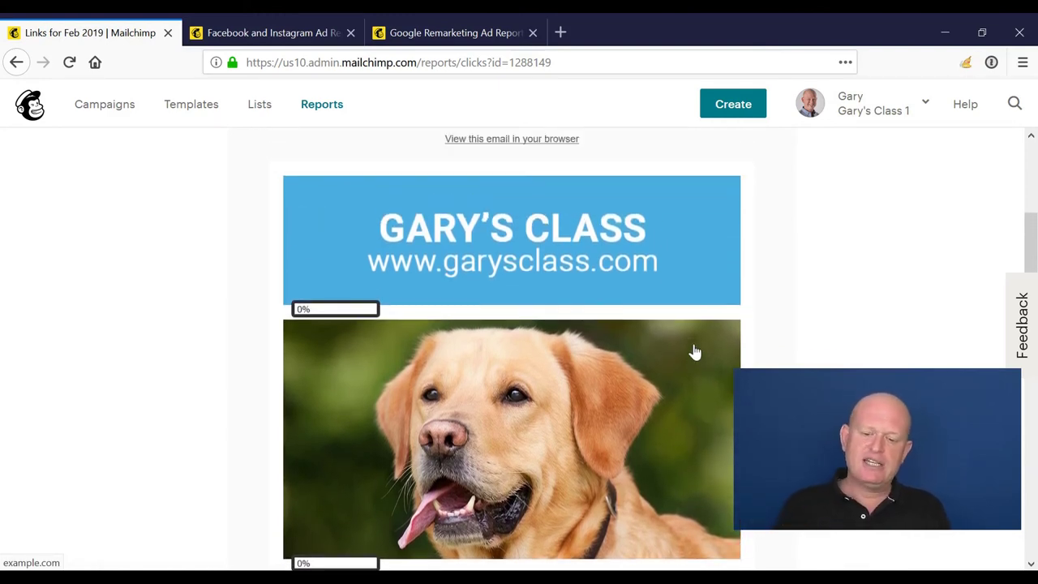
scroll(695, 350, down, 6)
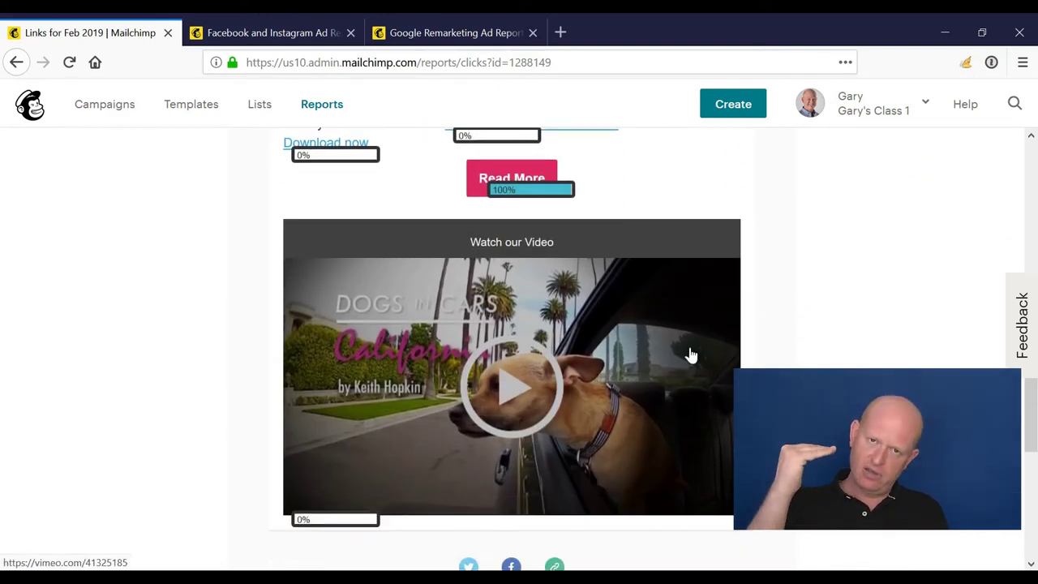
scroll(689, 355, down, 2)
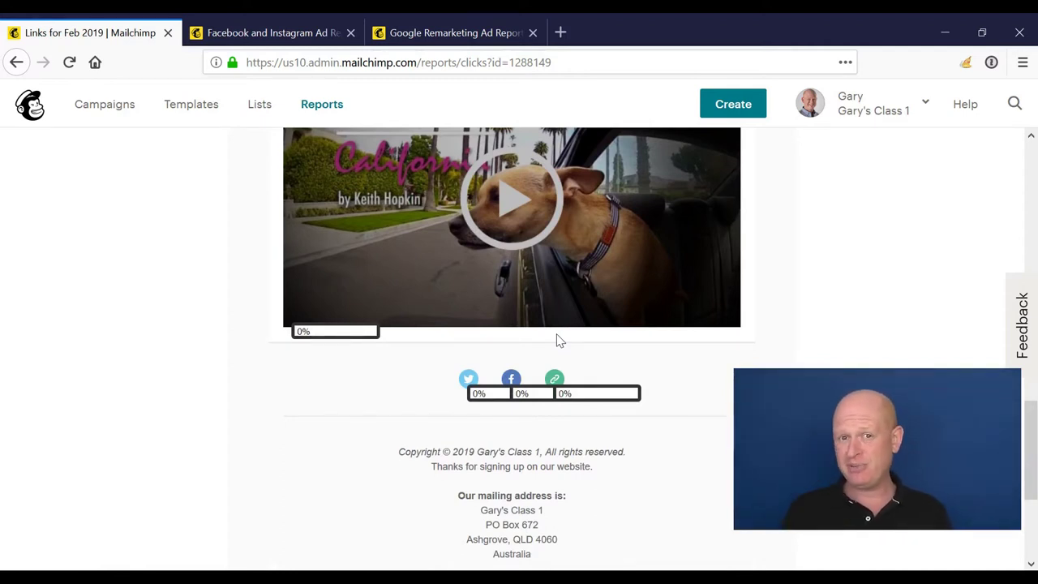
scroll(754, 348, up, 6)
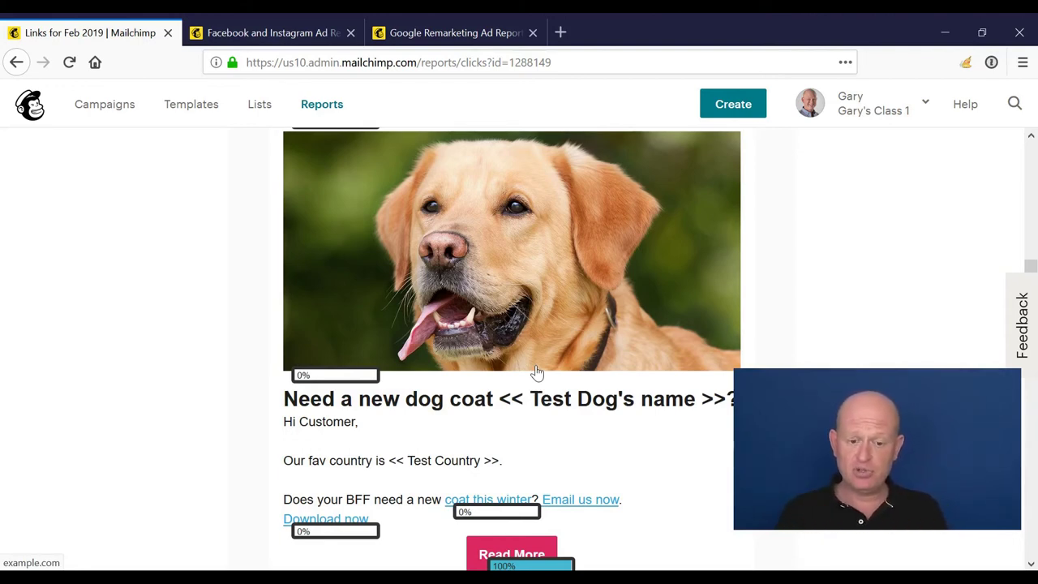
scroll(536, 373, up, 10)
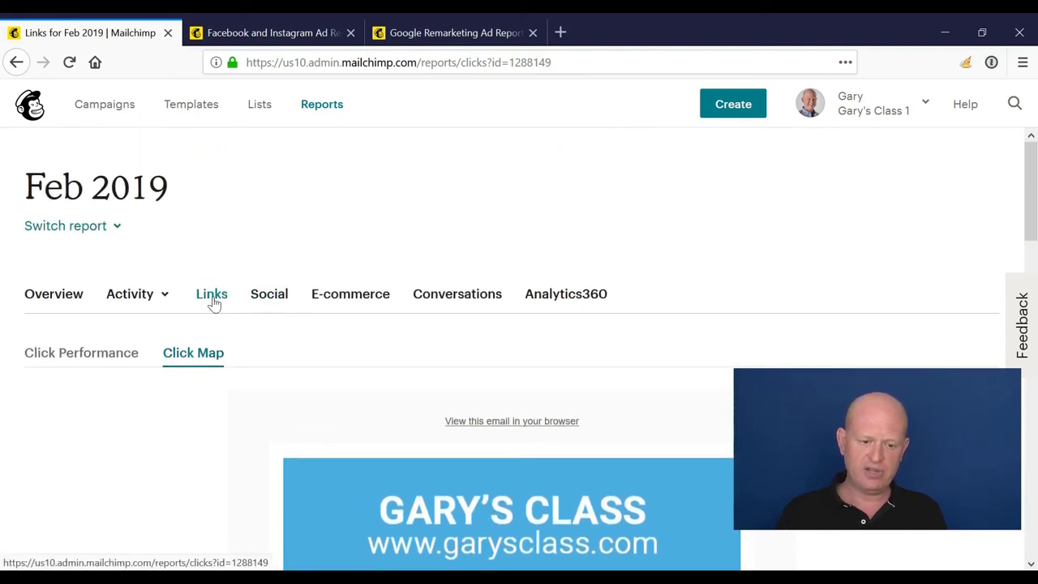
Step: Check the Social stats (no Facebook activity), then view the empty Conversations report
click(272, 306)
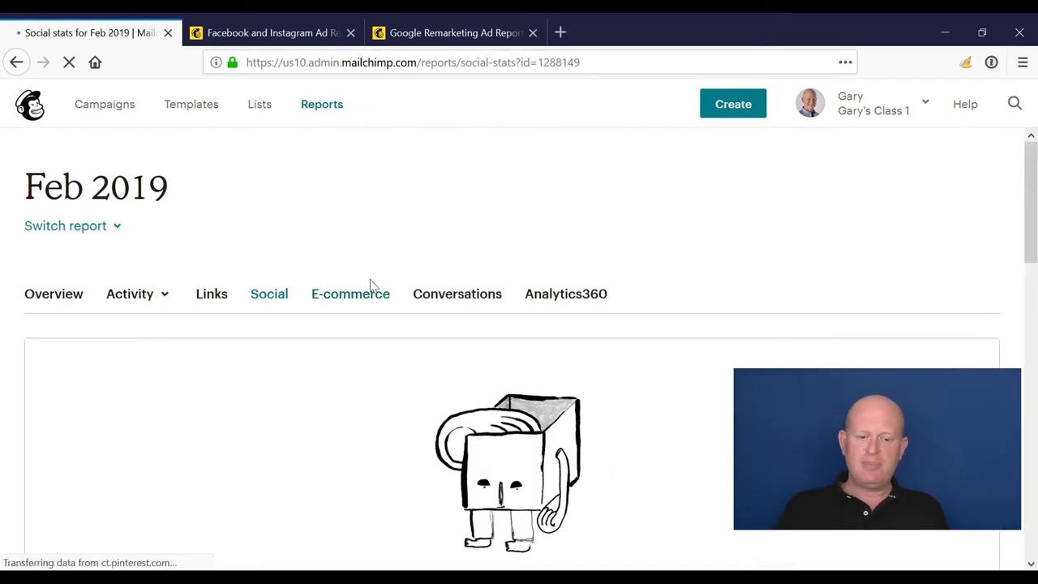
scroll(365, 291, down, 2)
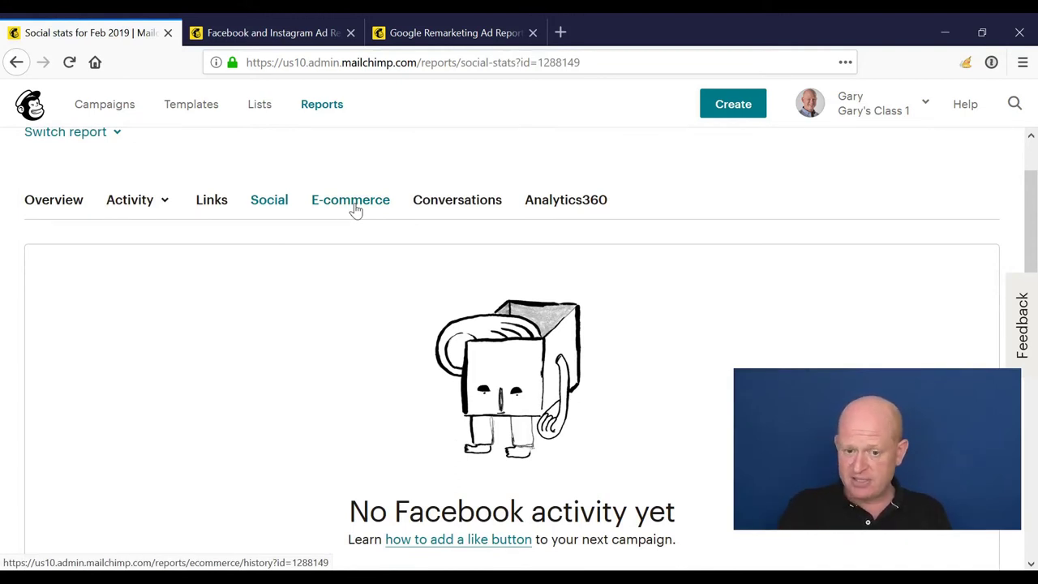
click(440, 209)
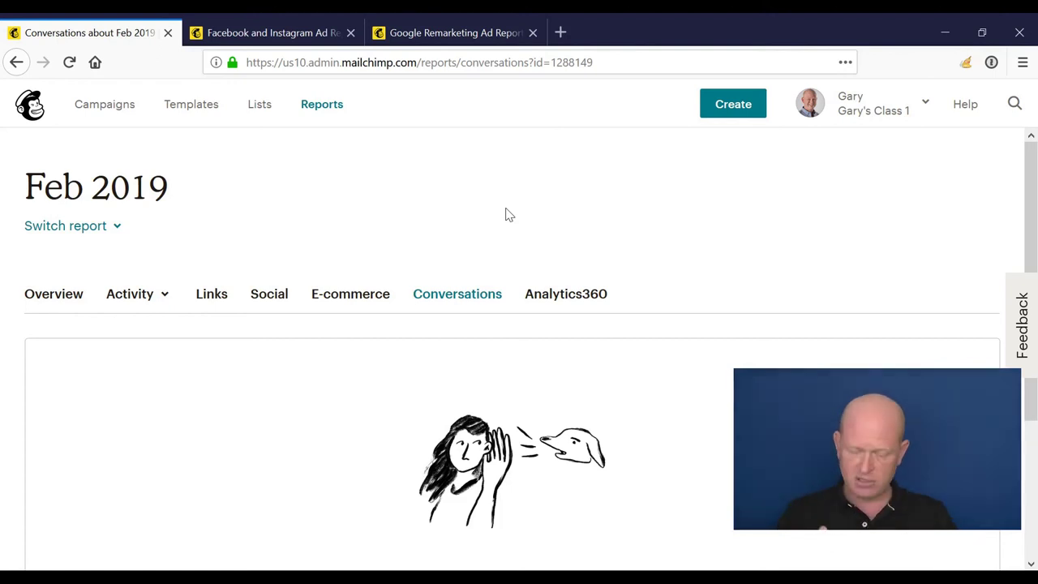
Step: Check Analytics360 (tracking not enabled), then return to the Feb 2019 Overview summary
click(570, 297)
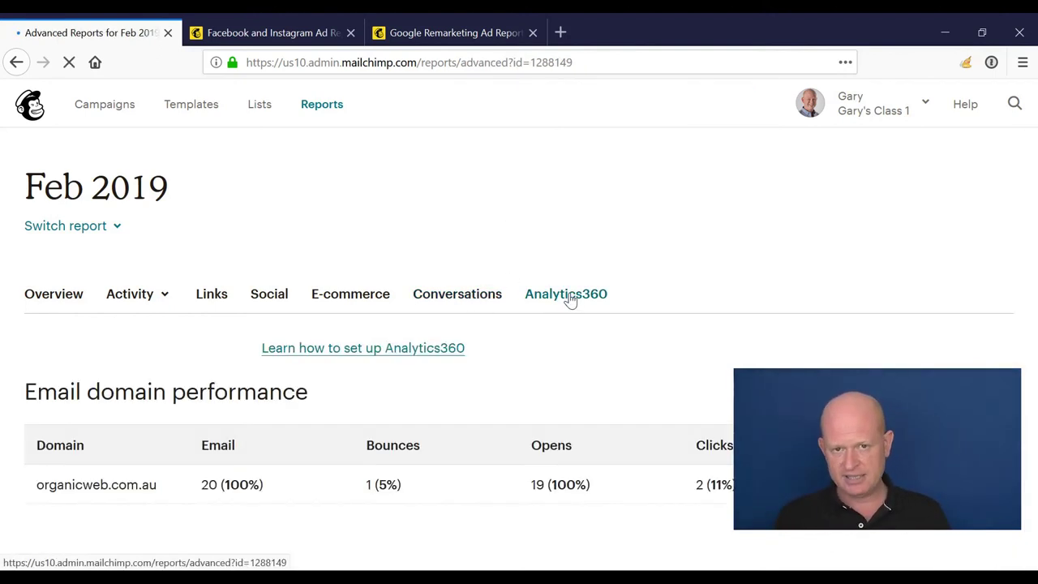
scroll(570, 297, down, 5)
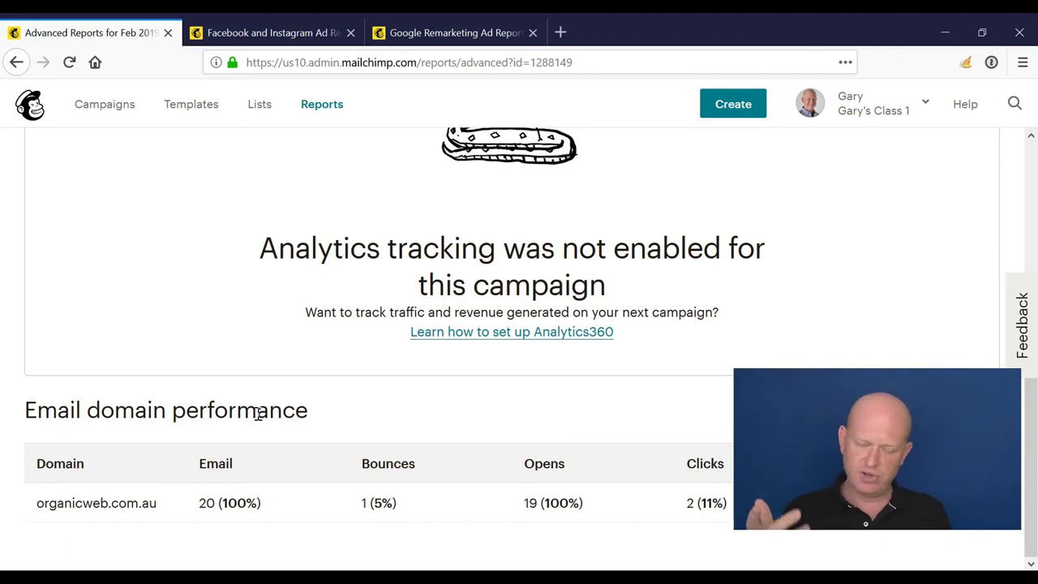
scroll(258, 414, up, 5)
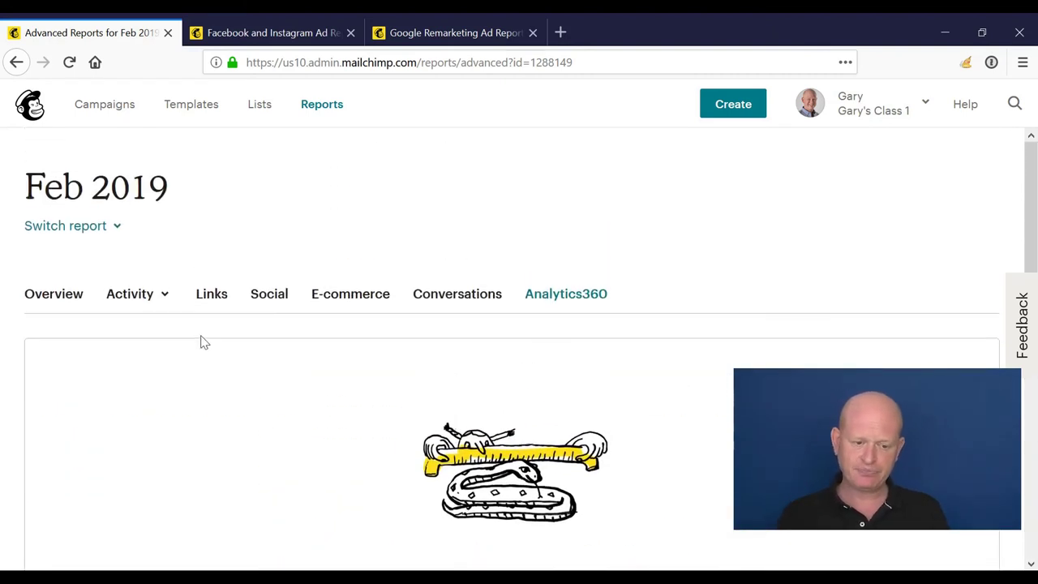
click(72, 293)
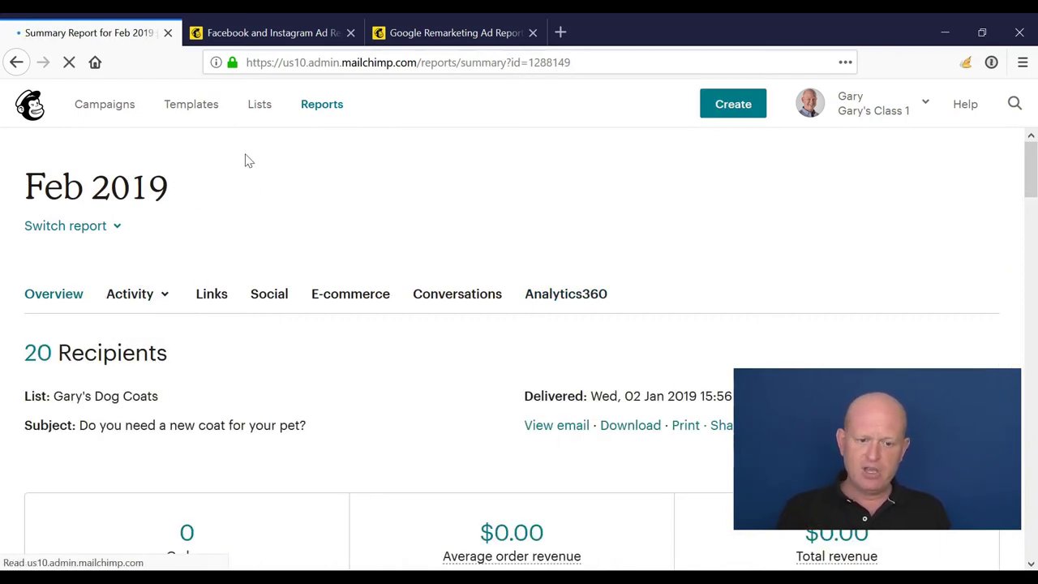
Step: List automation reports: Welcome message with 1 send and Say 'happy birthday' with 0 sends
click(324, 107)
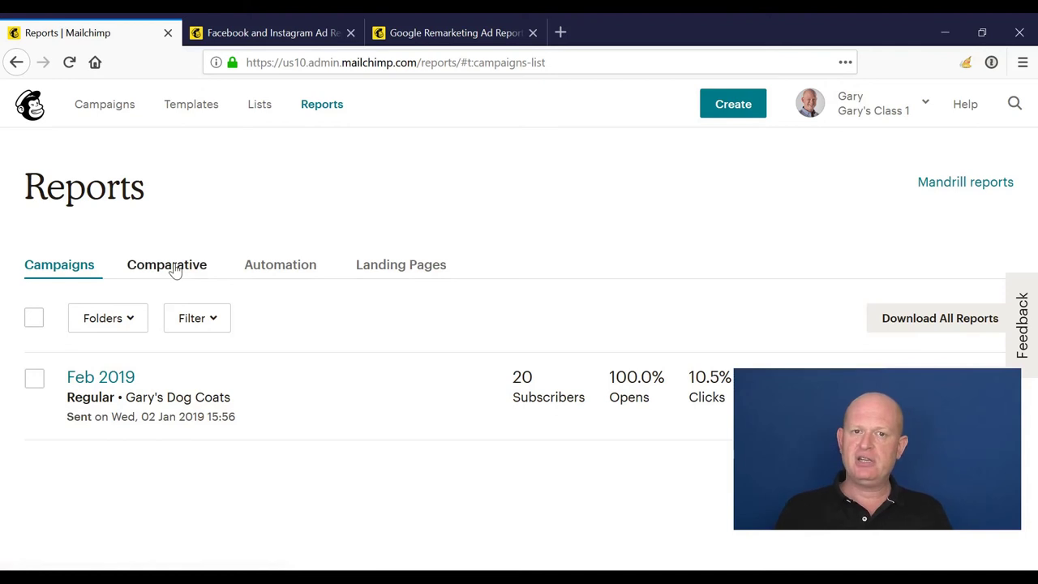
click(282, 269)
scroll(421, 275, down, 2)
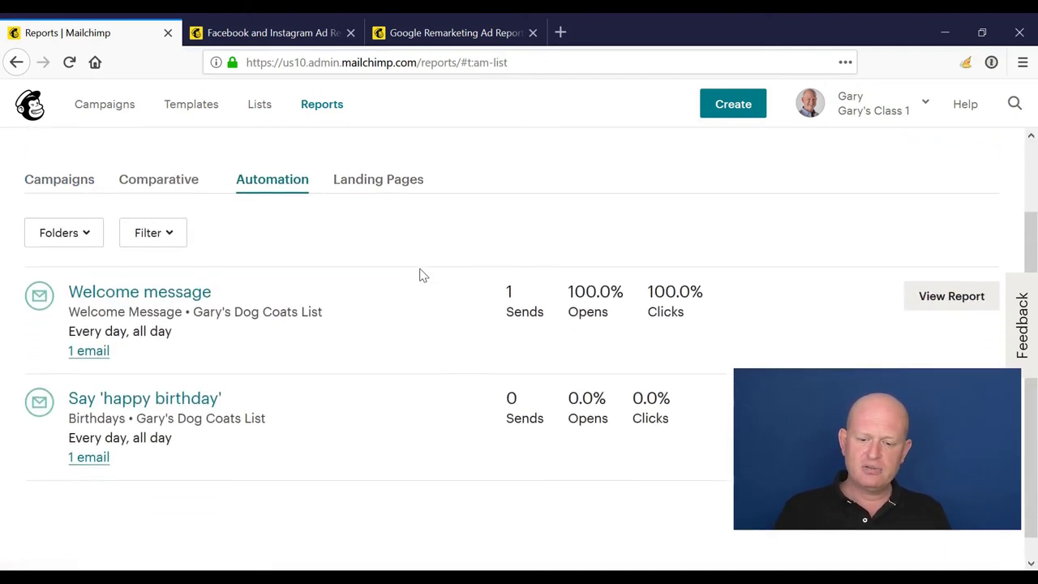
Step: Open the Welcome message workflow report and review its 1 completed subscriber and 100% open and click rates
click(929, 291)
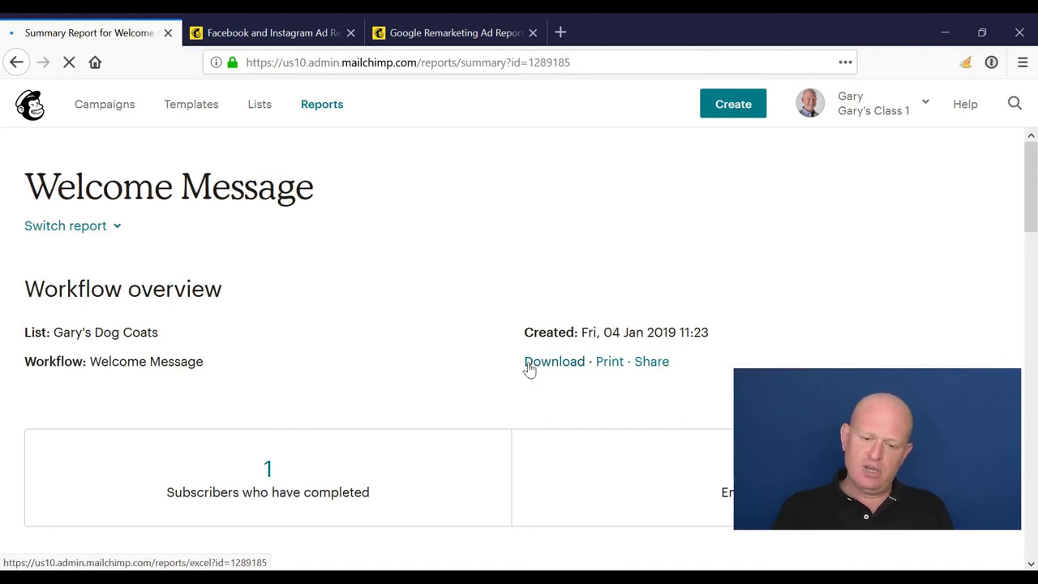
scroll(427, 362, down, 2)
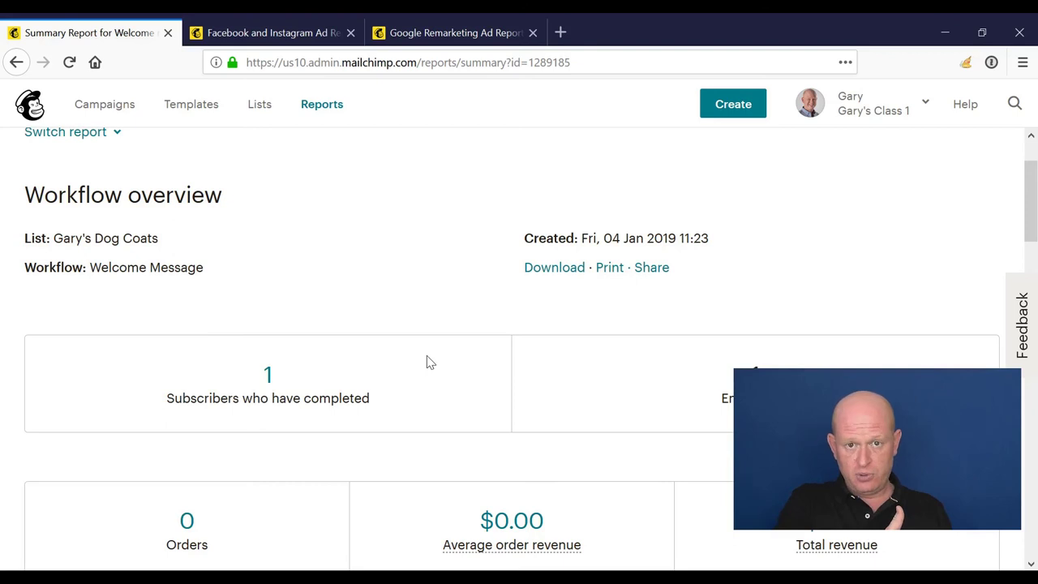
scroll(430, 362, down, 5)
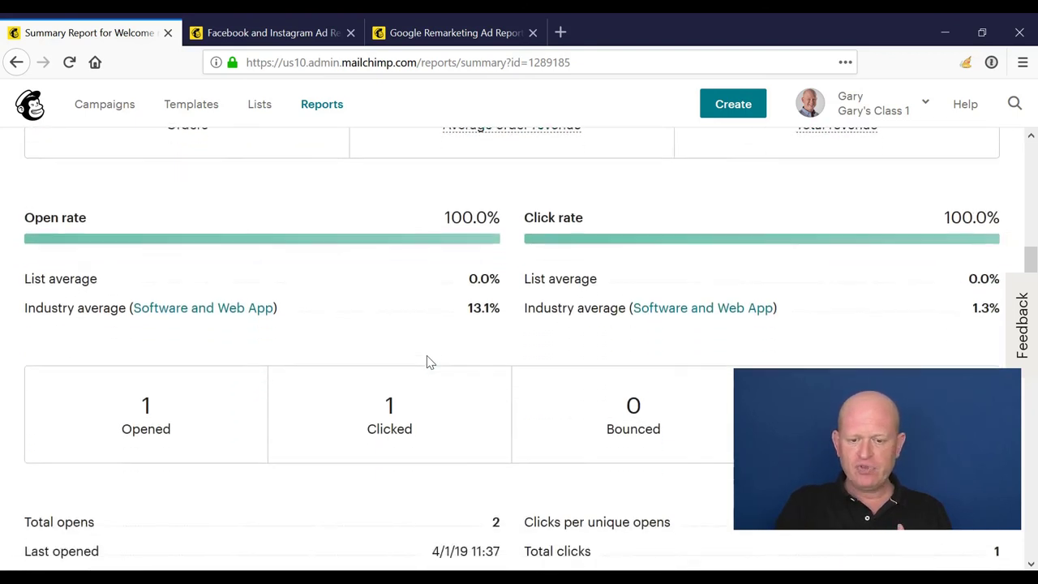
scroll(429, 331, up, 2)
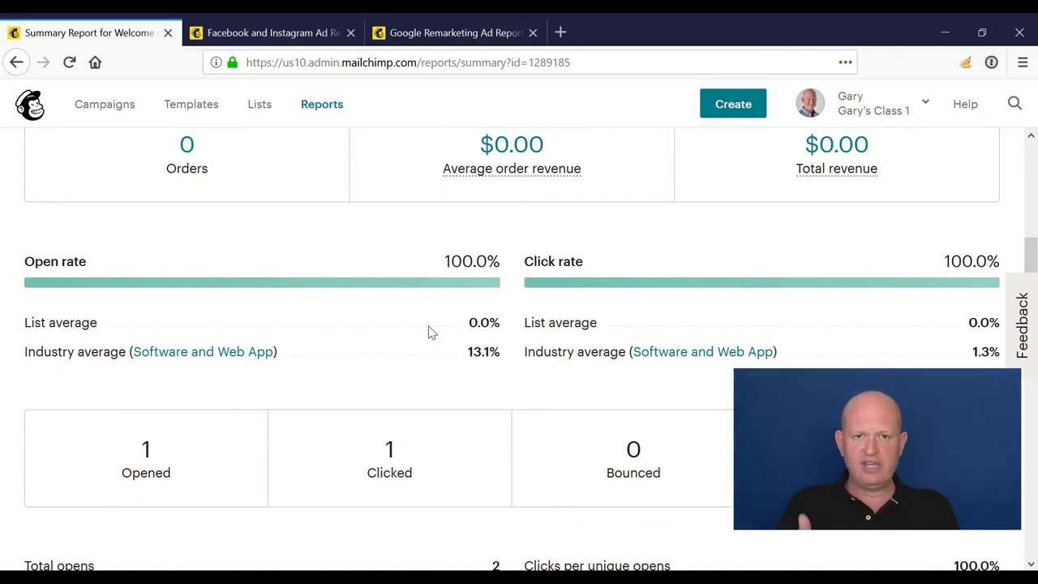
scroll(431, 331, down, 10)
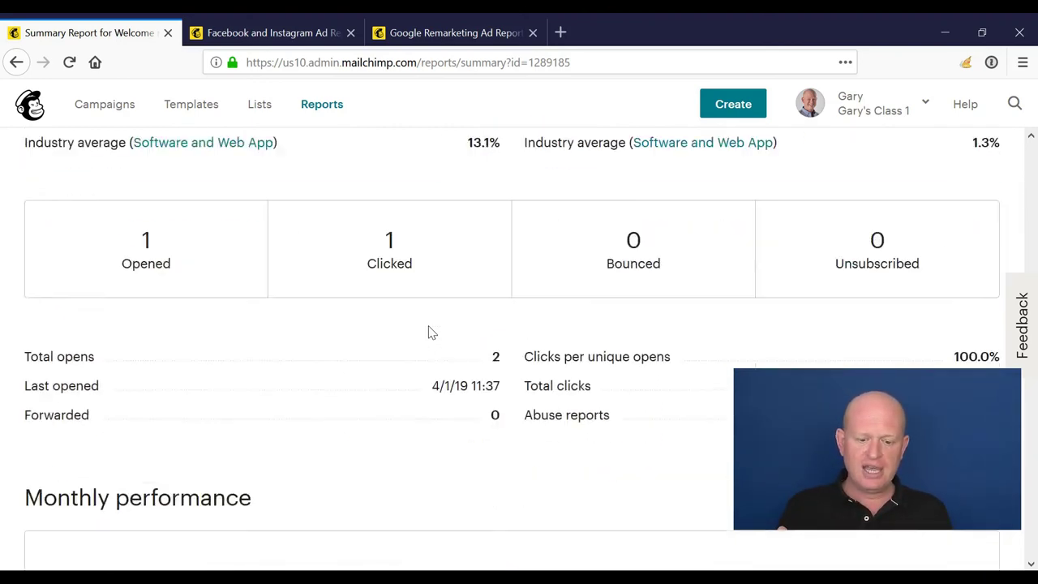
scroll(431, 331, down, 4)
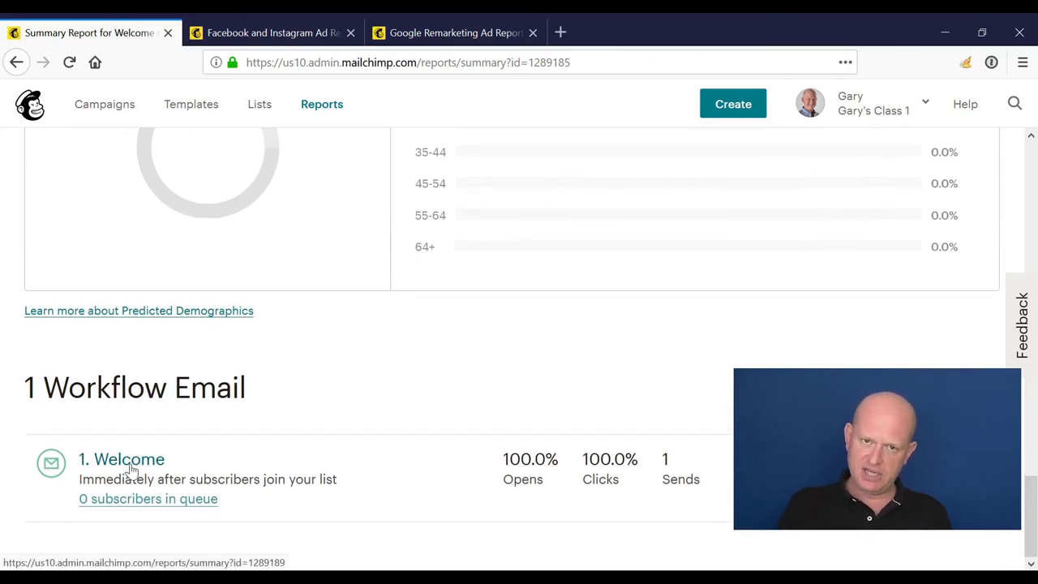
scroll(316, 466, up, 15)
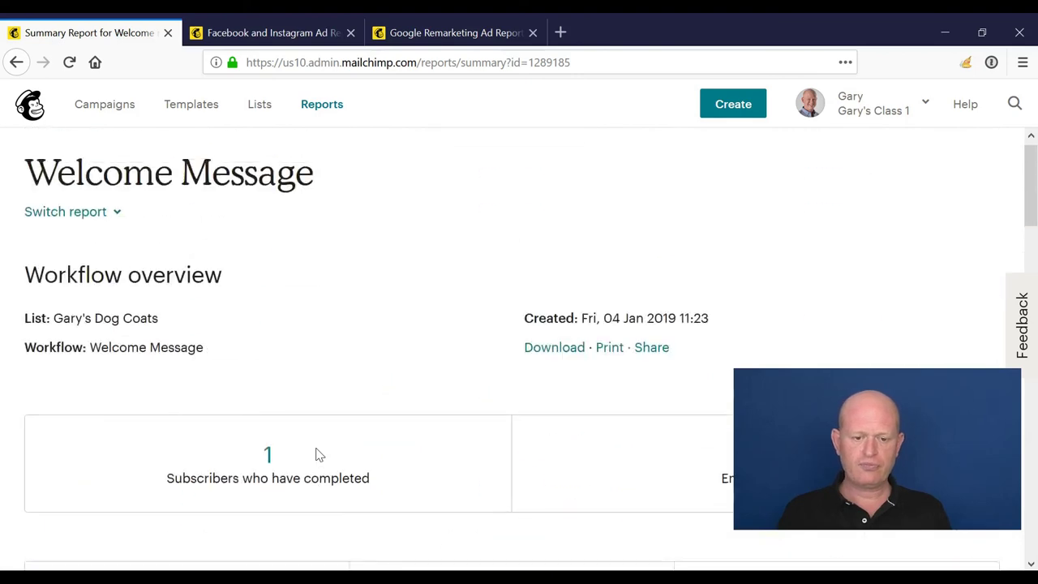
Step: Go back to Reports and list the landing page reports
click(329, 114)
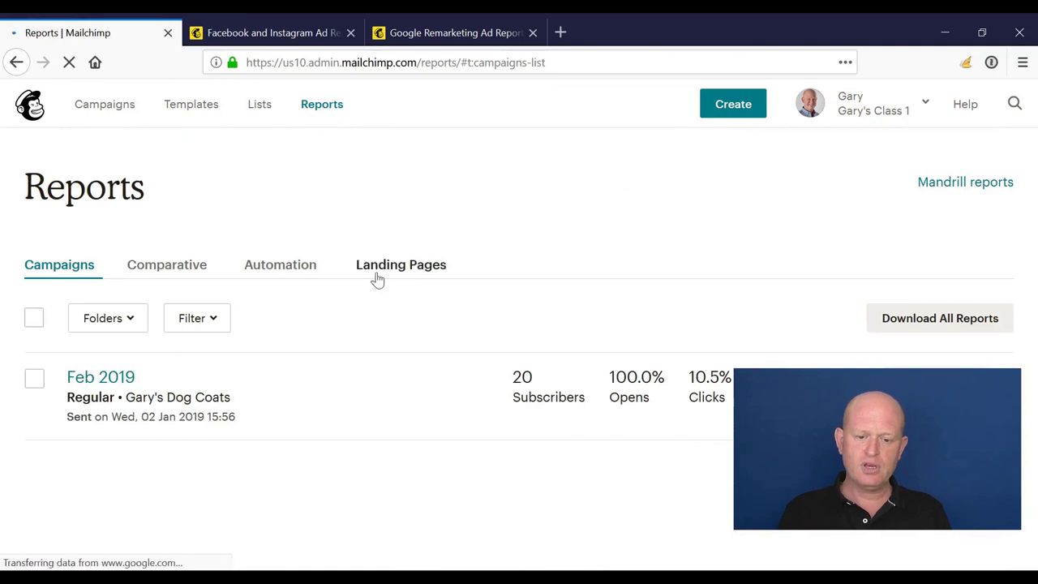
click(377, 272)
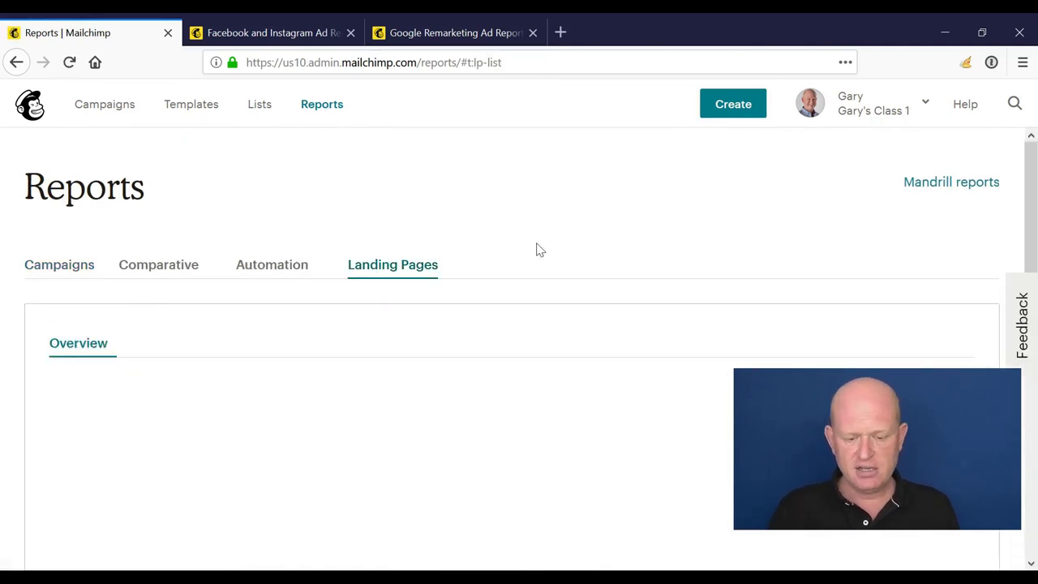
scroll(536, 249, down, 5)
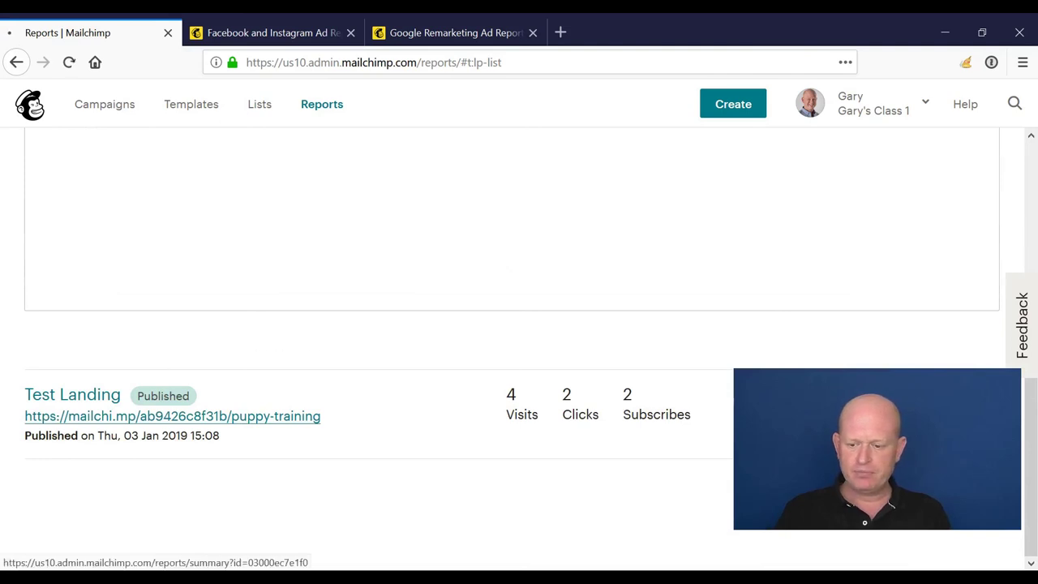
Step: Open the Test Landing report and review its 4 visits, 2 clicks and 2 subscribes
click(73, 395)
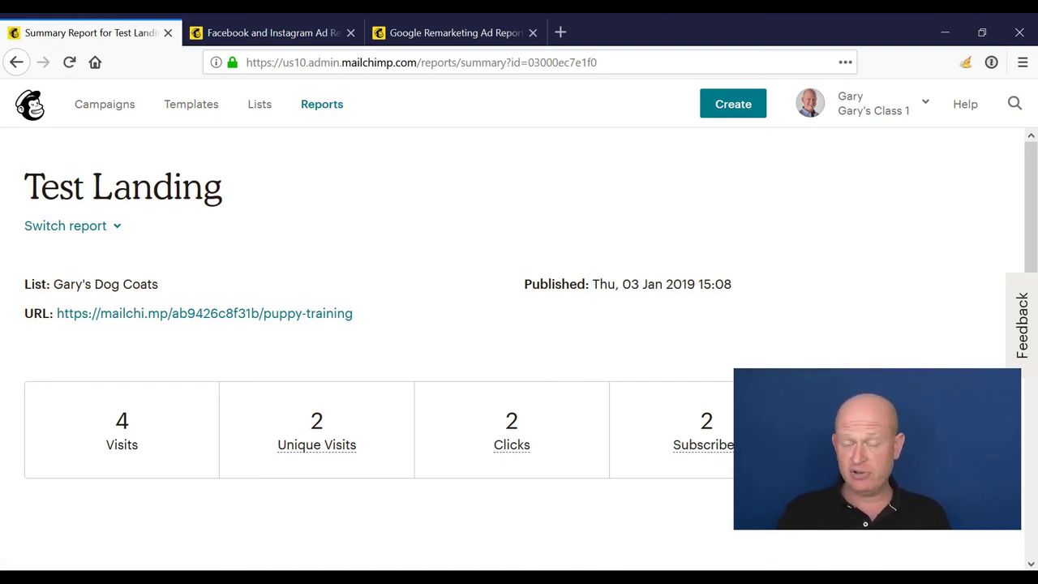
scroll(732, 338, down, 5)
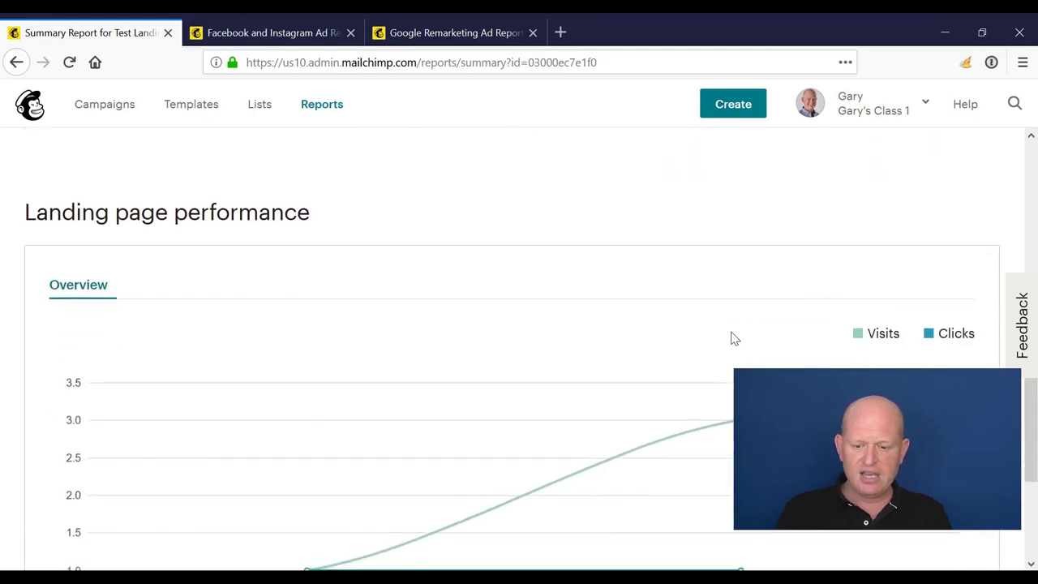
scroll(591, 326, up, 5)
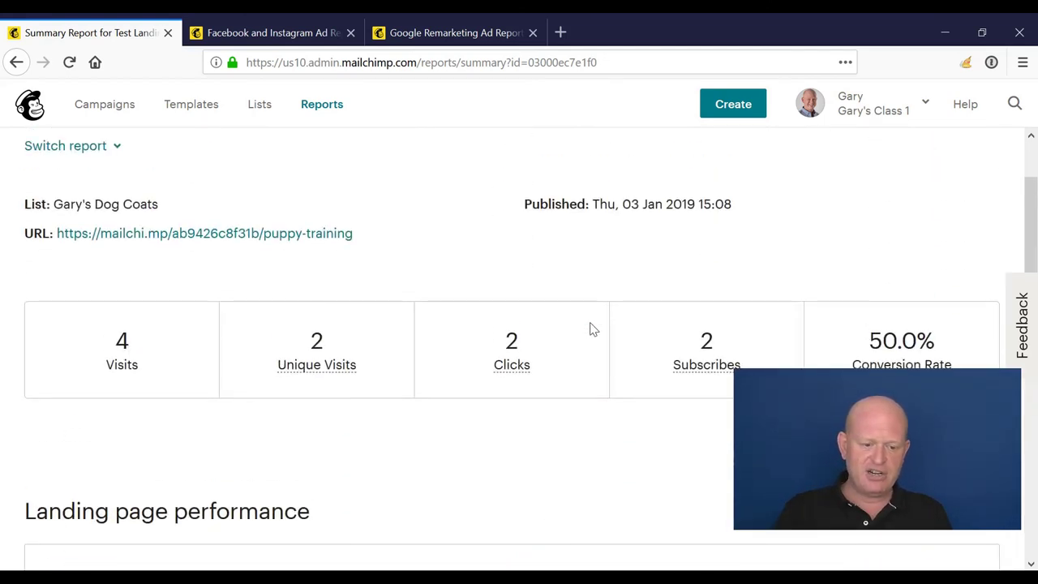
scroll(592, 328, up, 2)
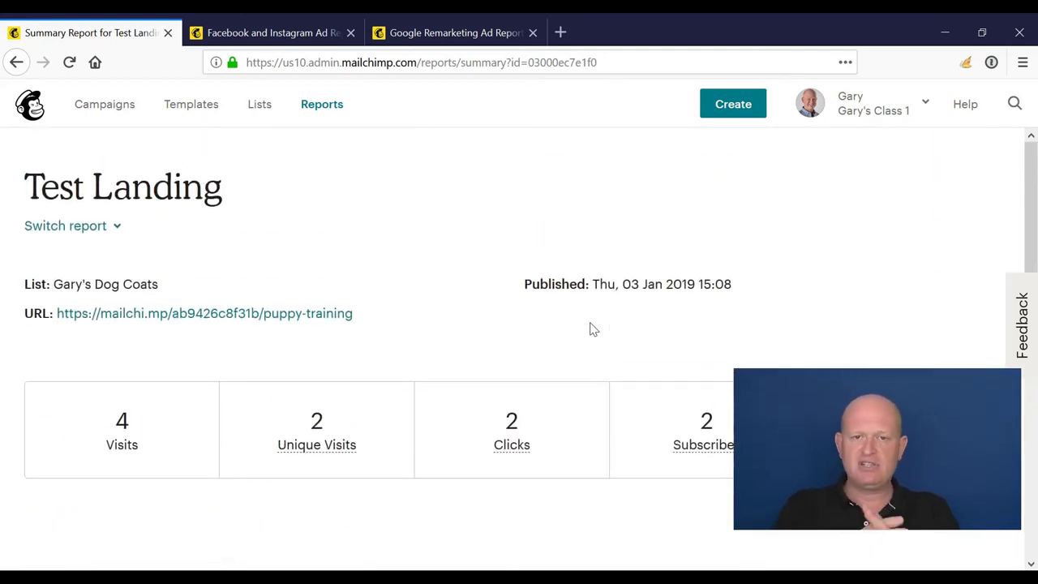